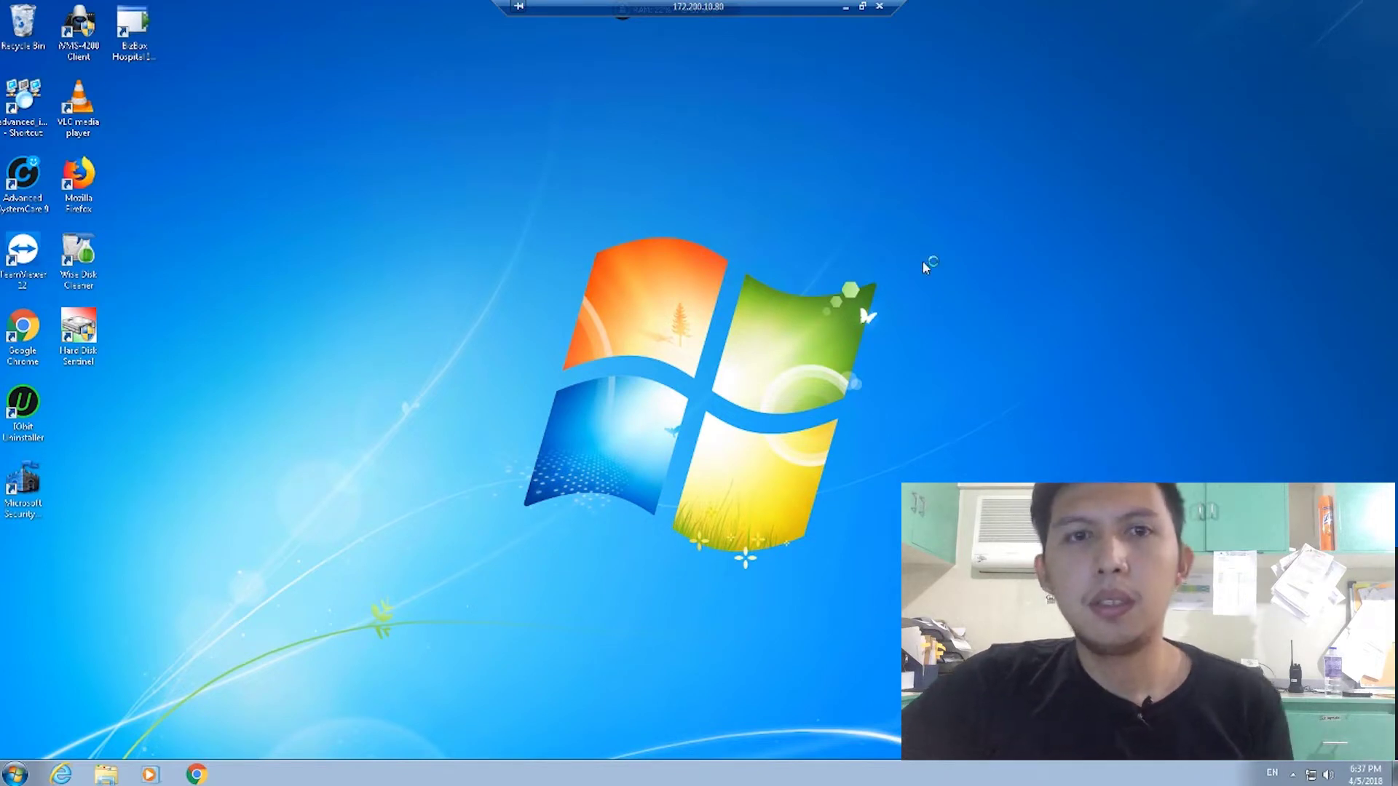
{"action": "right_click", "coordinate": [474, 155]}
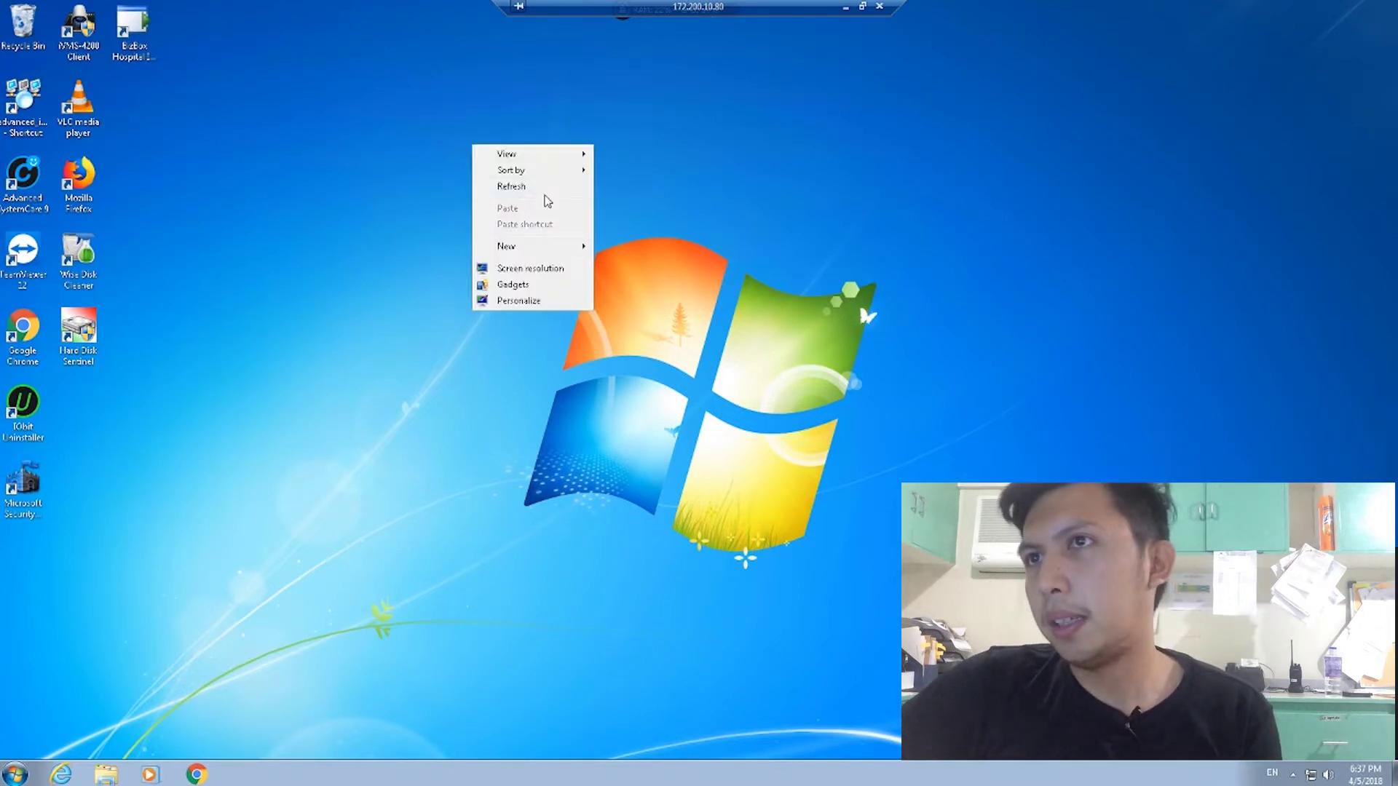
{"action": "left_click", "coordinate": [544, 188]}
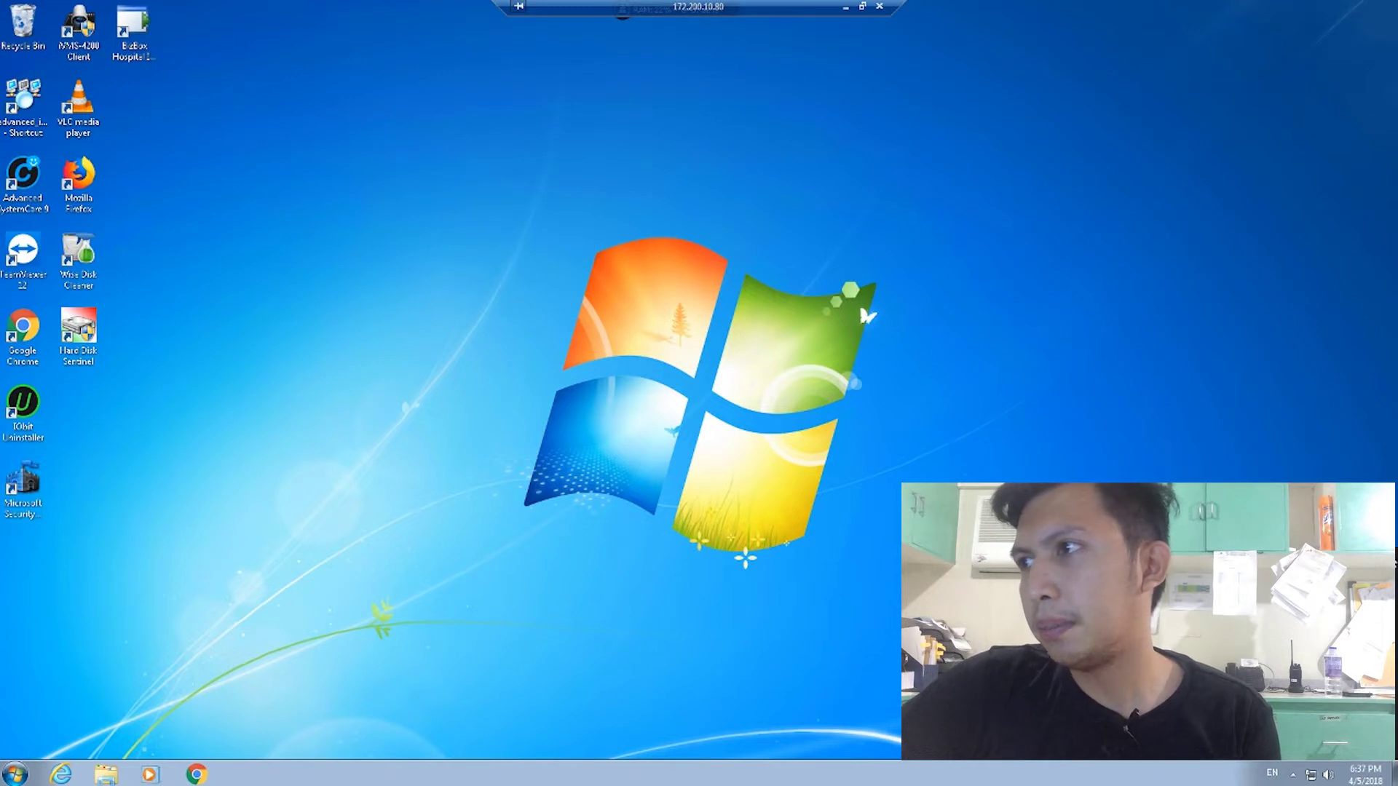
{"action": "right_click", "coordinate": [675, 163]}
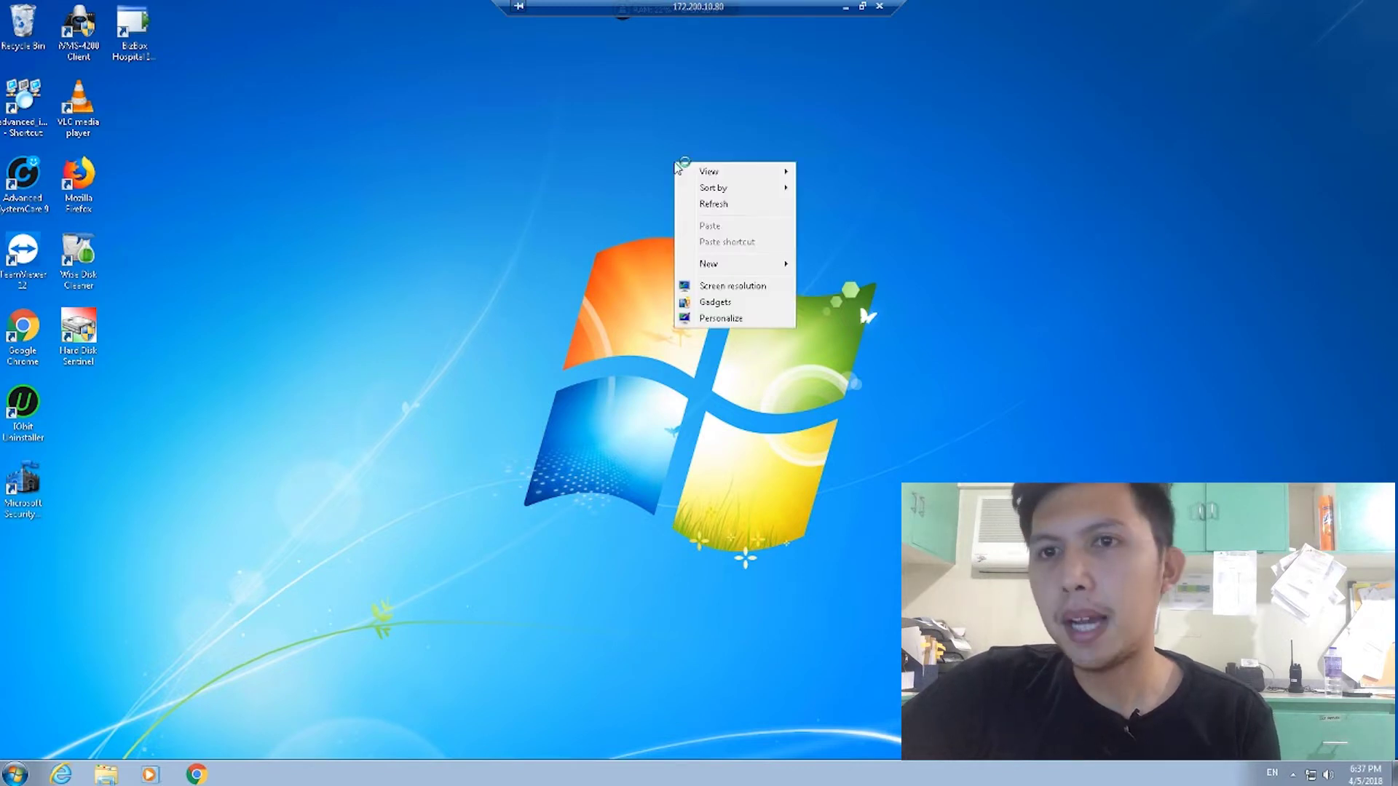
{"action": "left_click", "coordinate": [712, 205]}
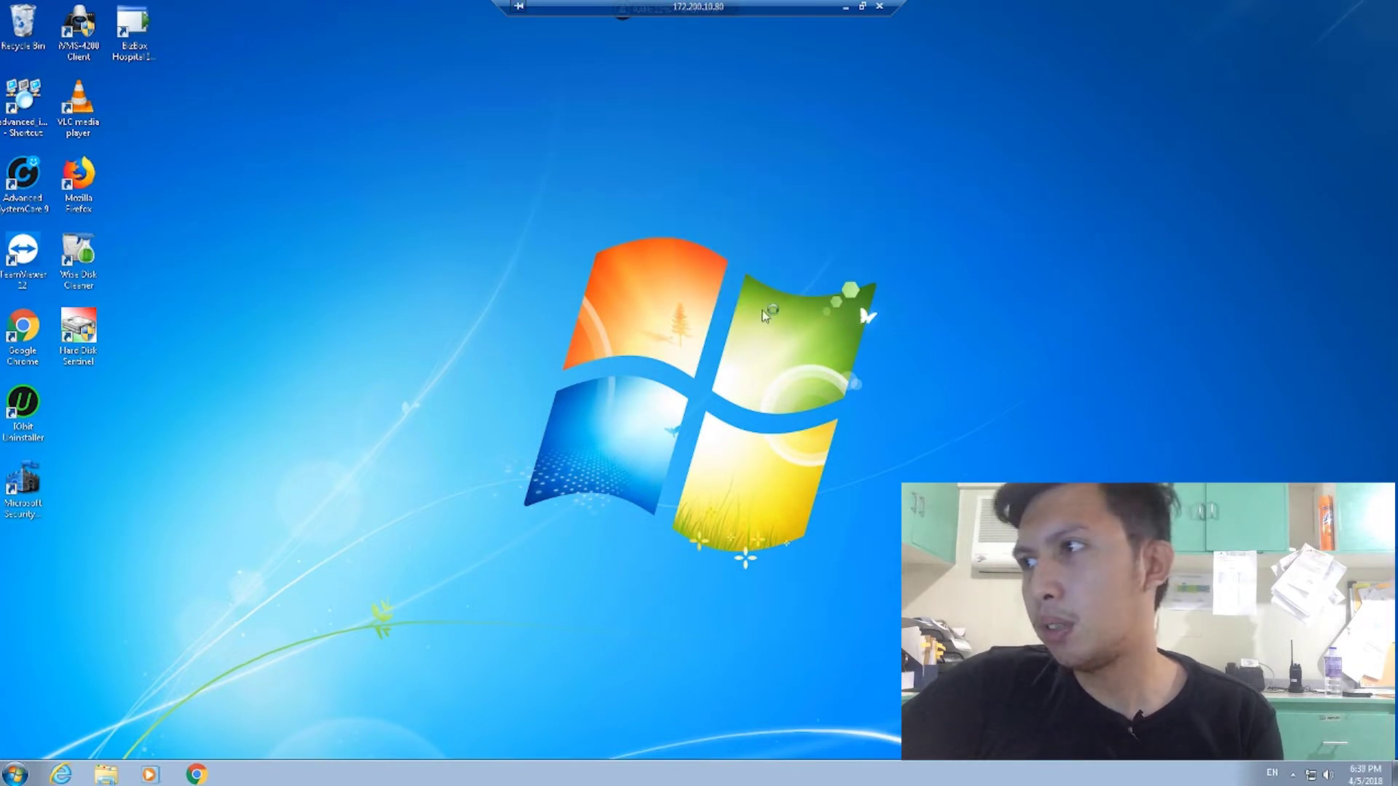
{"action": "right_click", "coordinate": [728, 172]}
{"action": "left_click", "coordinate": [750, 212]}
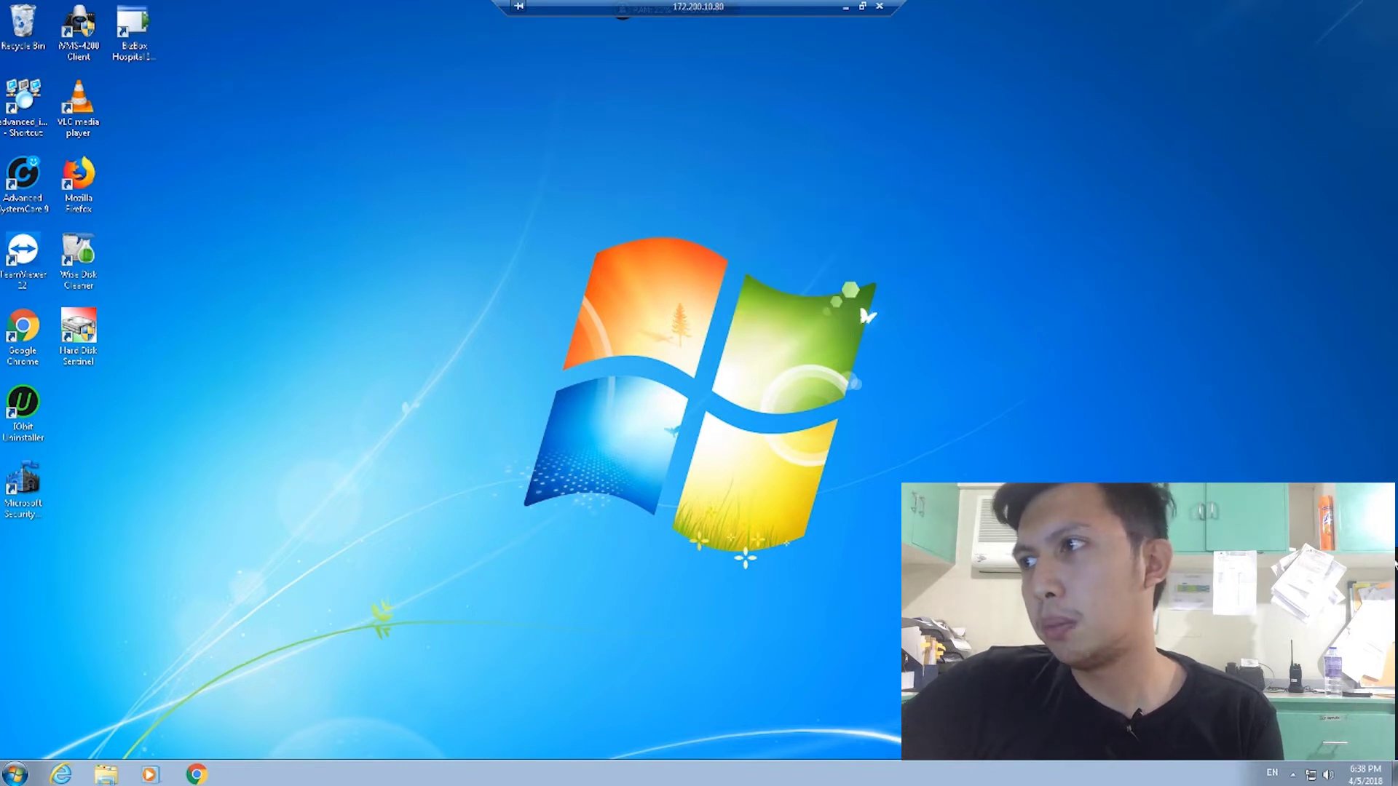
{"action": "right_click", "coordinate": [725, 242]}
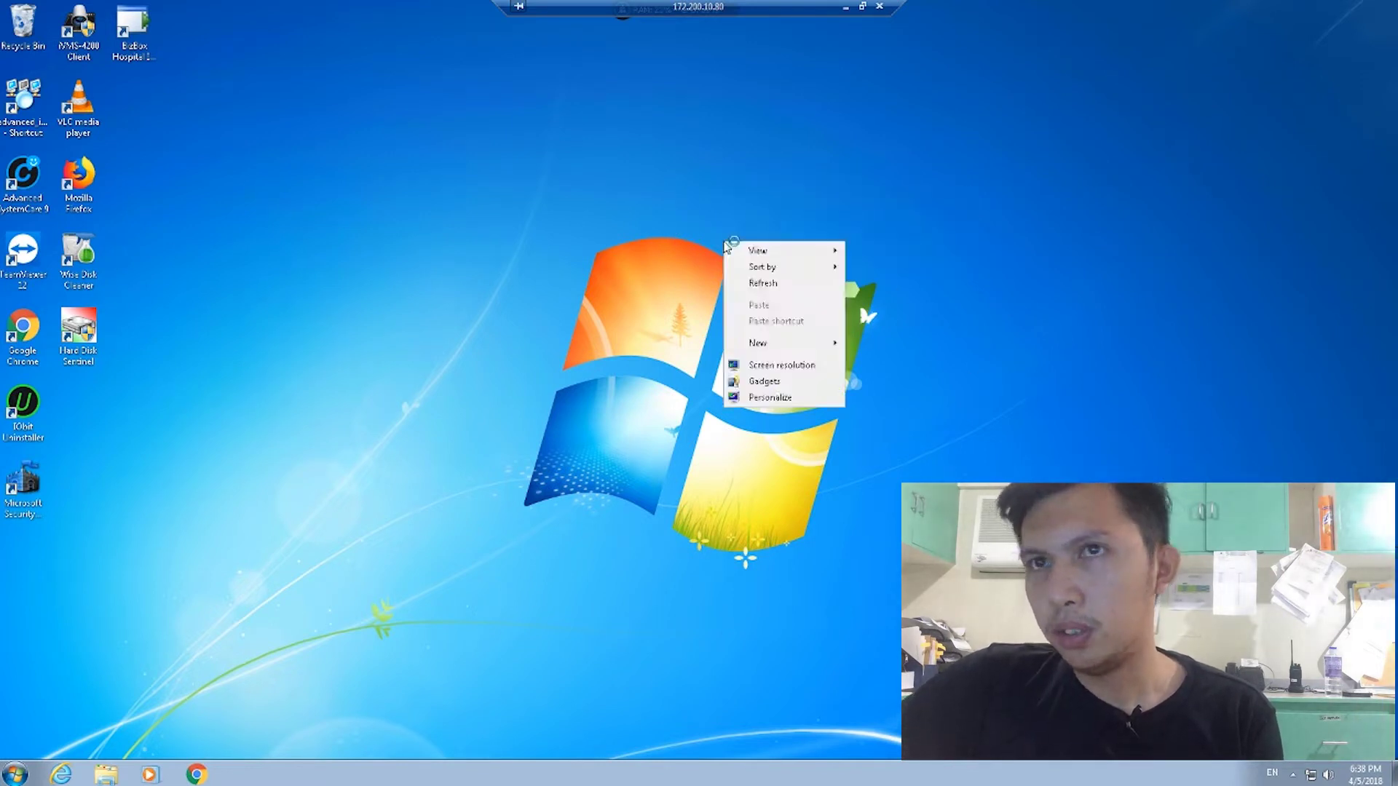
{"action": "left_click", "coordinate": [758, 286]}
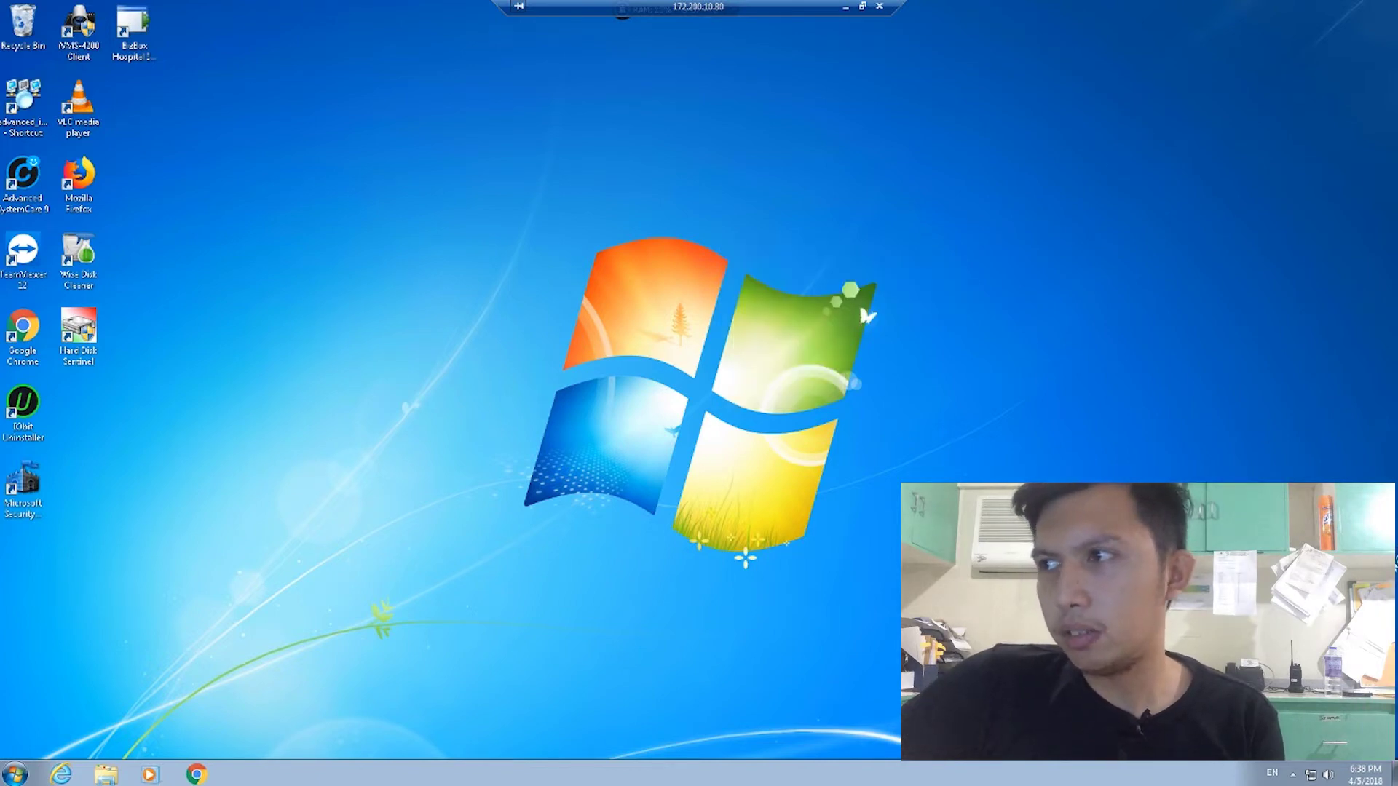
{"action": "right_click", "coordinate": [594, 106]}
{"action": "left_click", "coordinate": [478, 128]}
{"action": "right_click", "coordinate": [456, 119]}
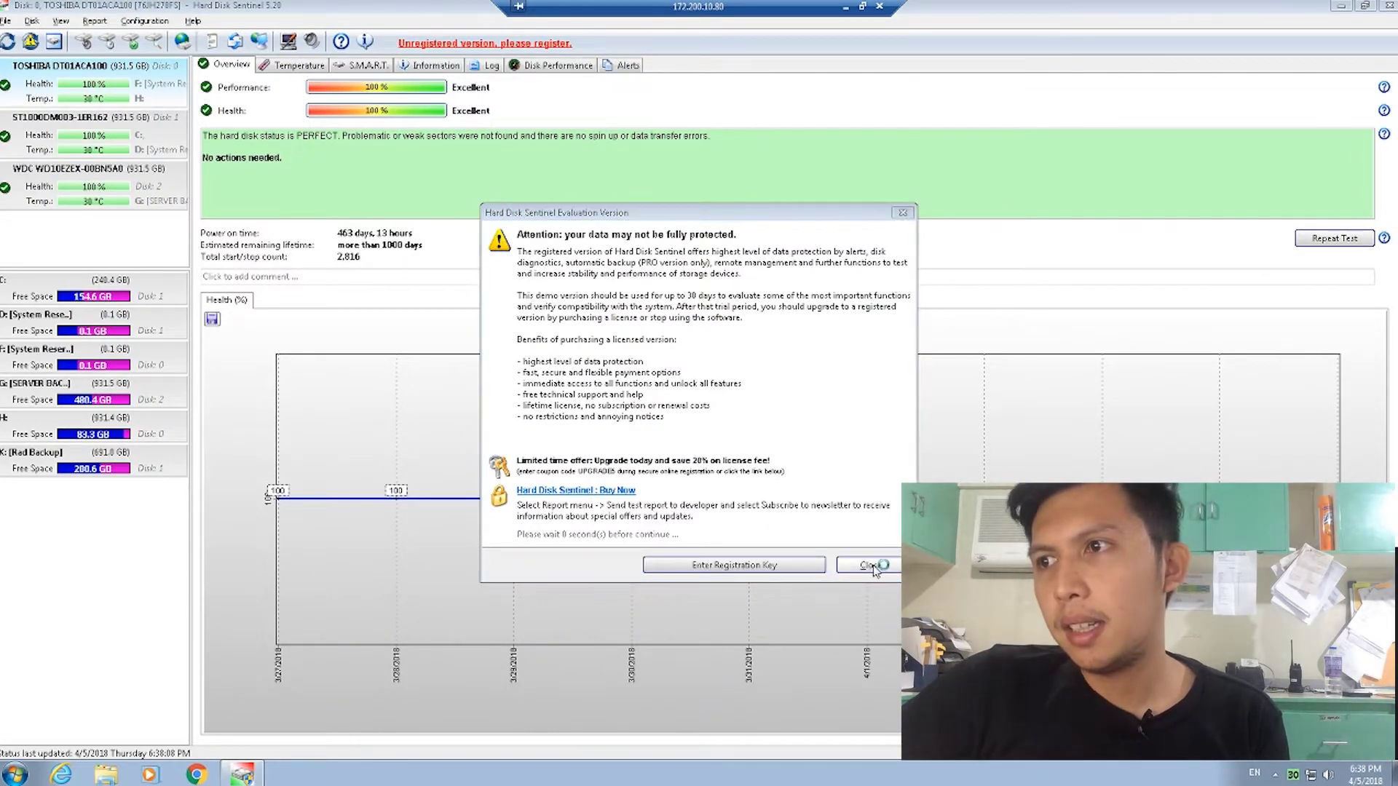
- Dismiss the Hard Disk Sentinel evaluation notice, then check the drives and their free space in the Computer window and close it
{"action": "left_click", "coordinate": [873, 567]}
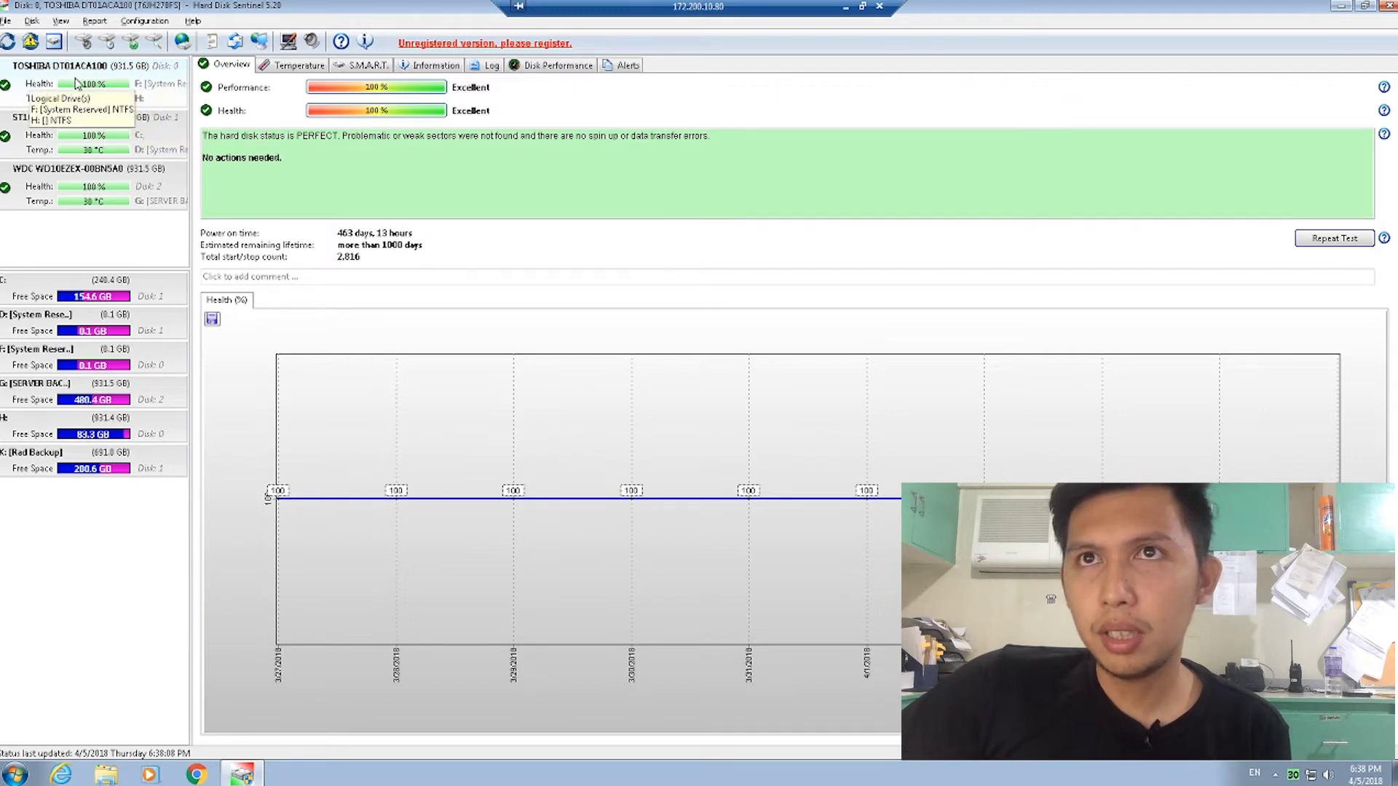
{"action": "left_click", "coordinate": [15, 773]}
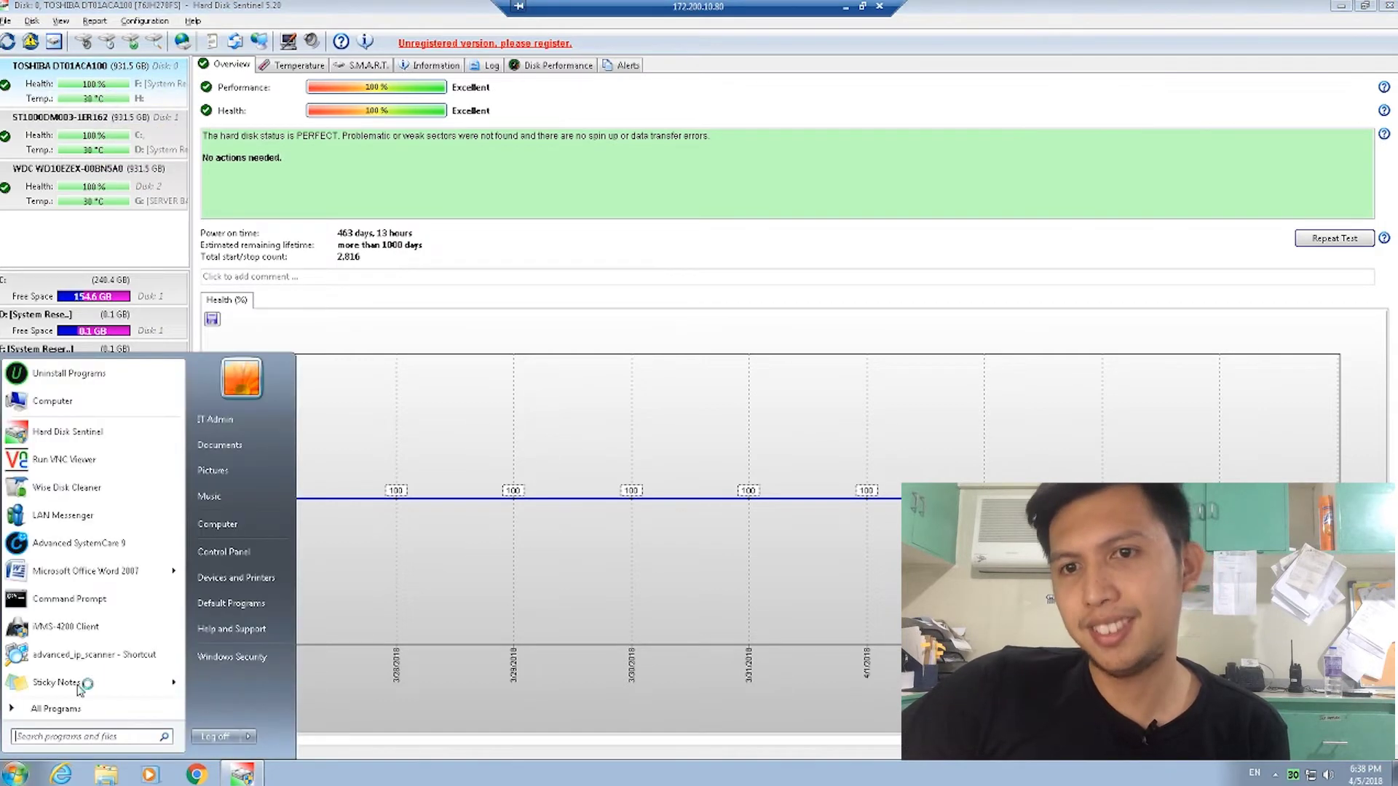
{"action": "left_click", "coordinate": [264, 527]}
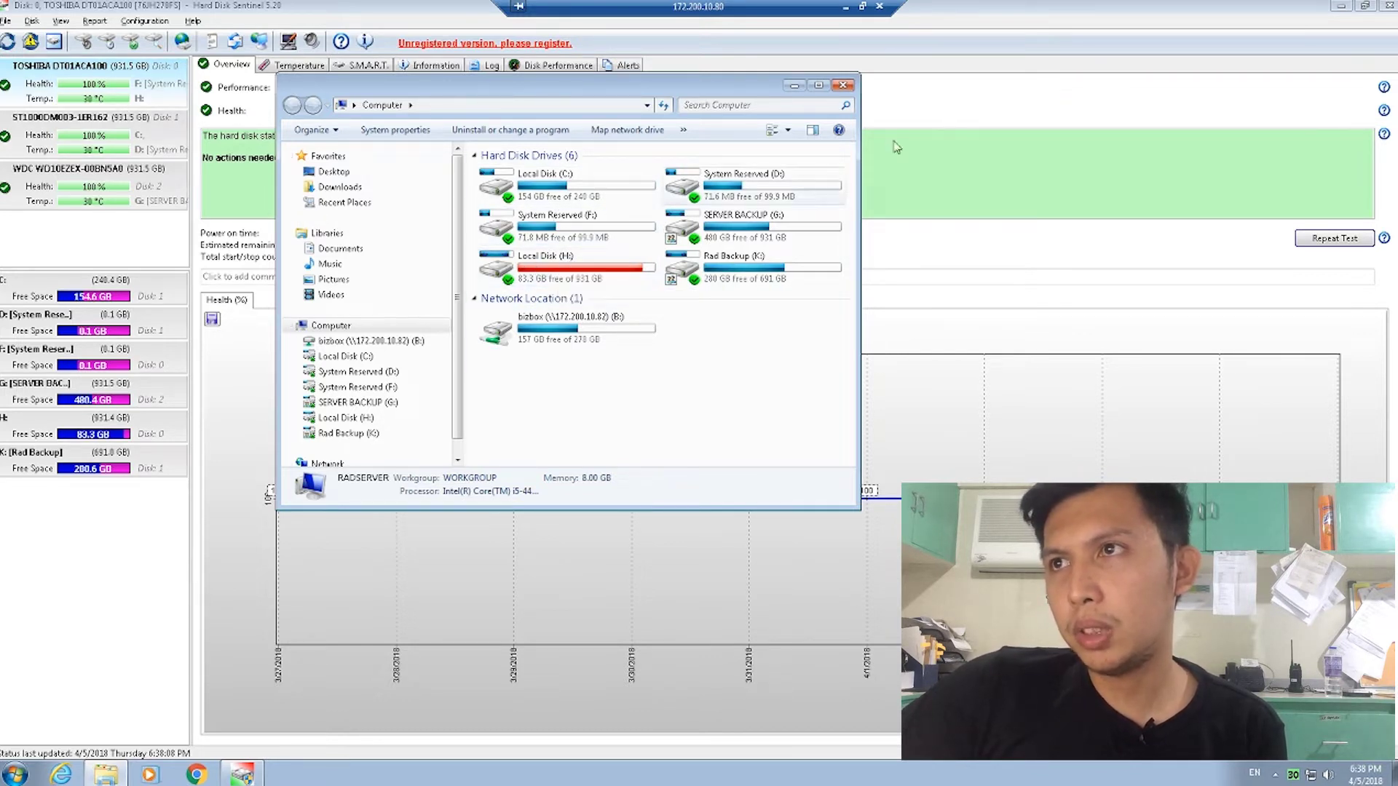
{"action": "left_click", "coordinate": [845, 86]}
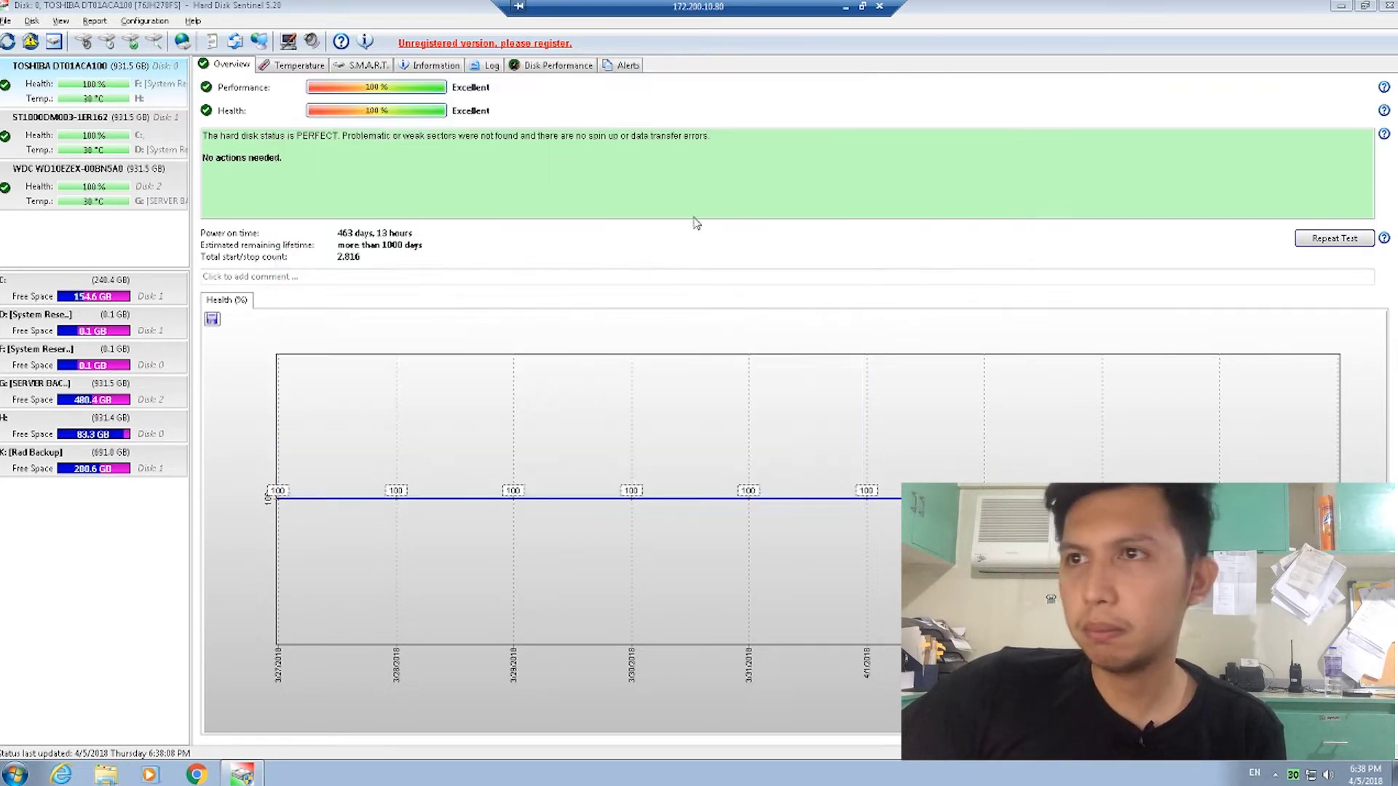
- Search Windows for "disk part" and open Disk Management
{"action": "left_click", "coordinate": [13, 775]}
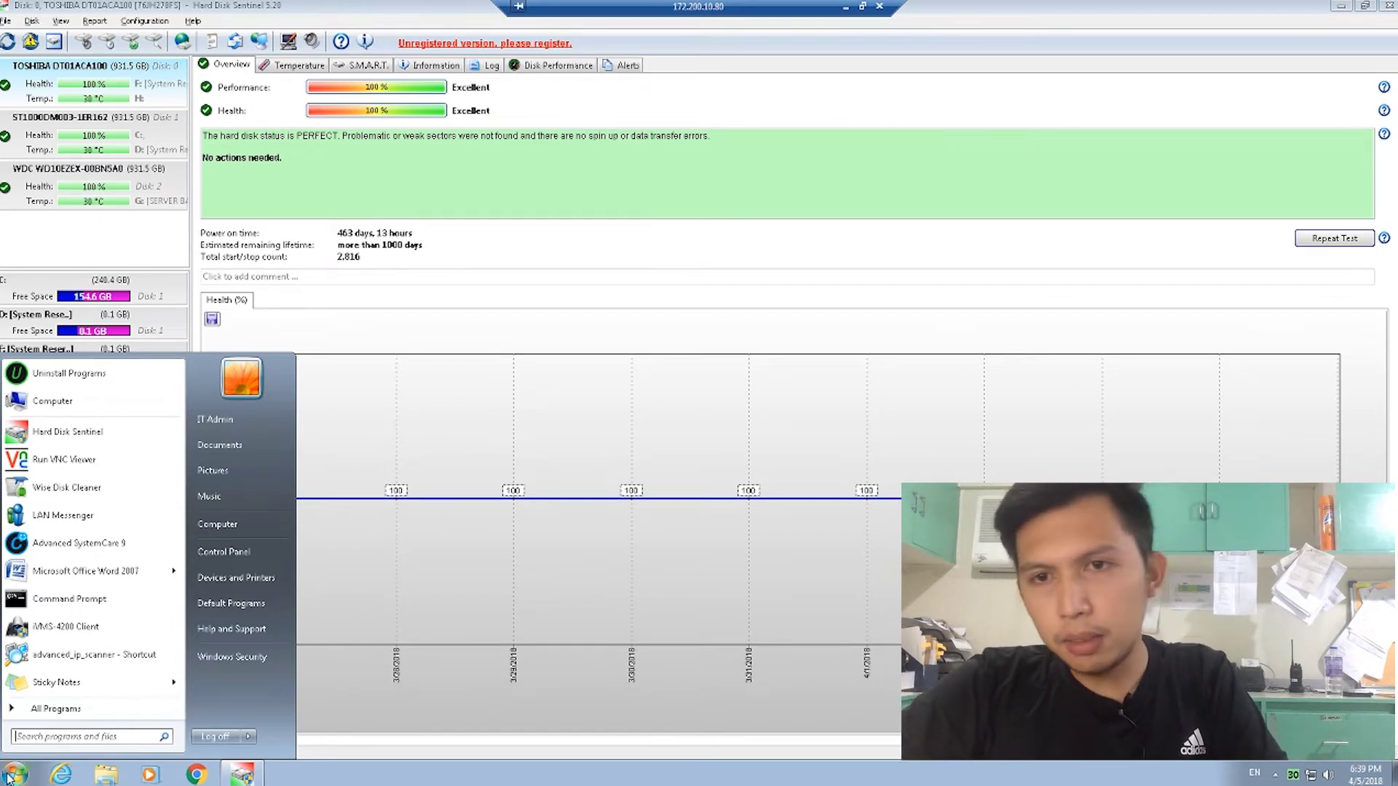
{"action": "type", "text": "disk p"}
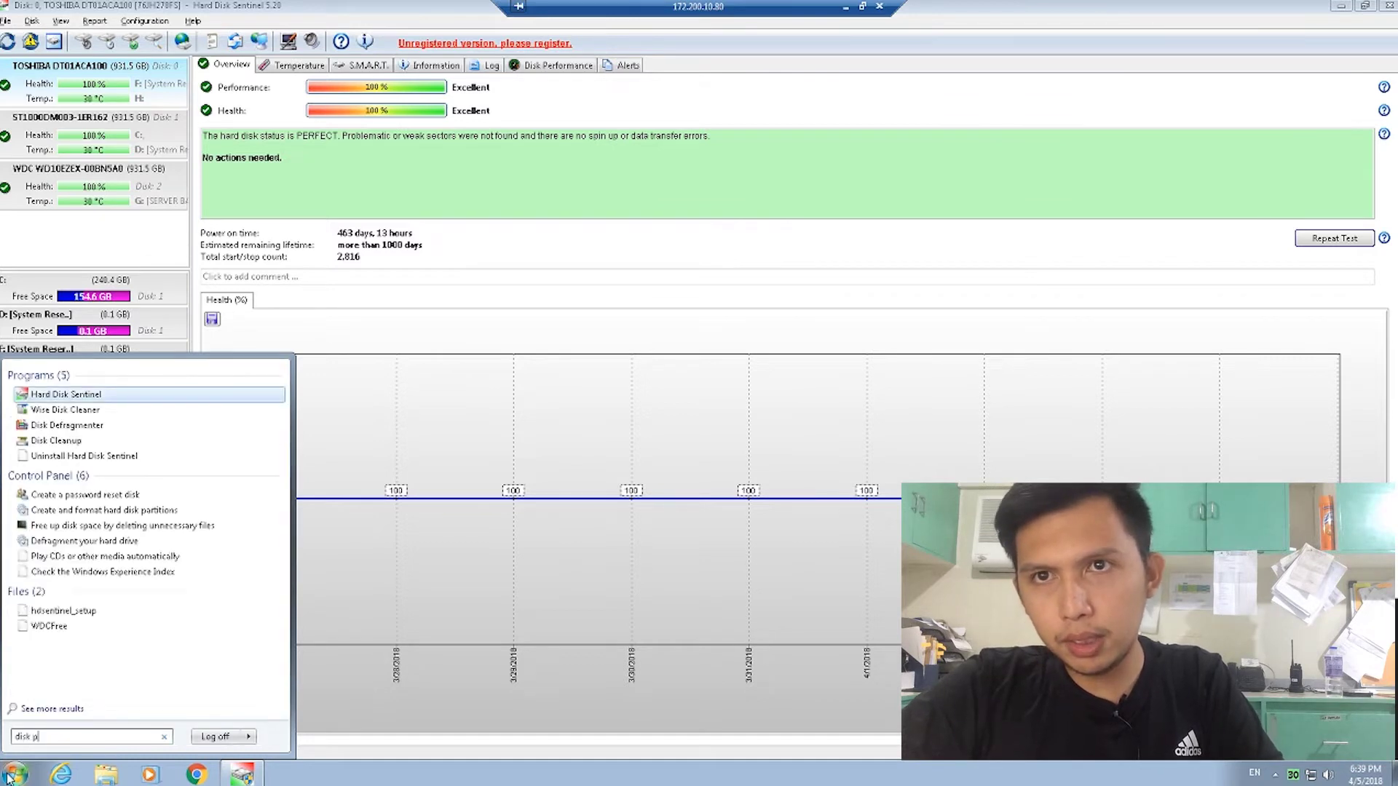
{"action": "type", "text": "art"}
{"action": "key", "text": "Return"}
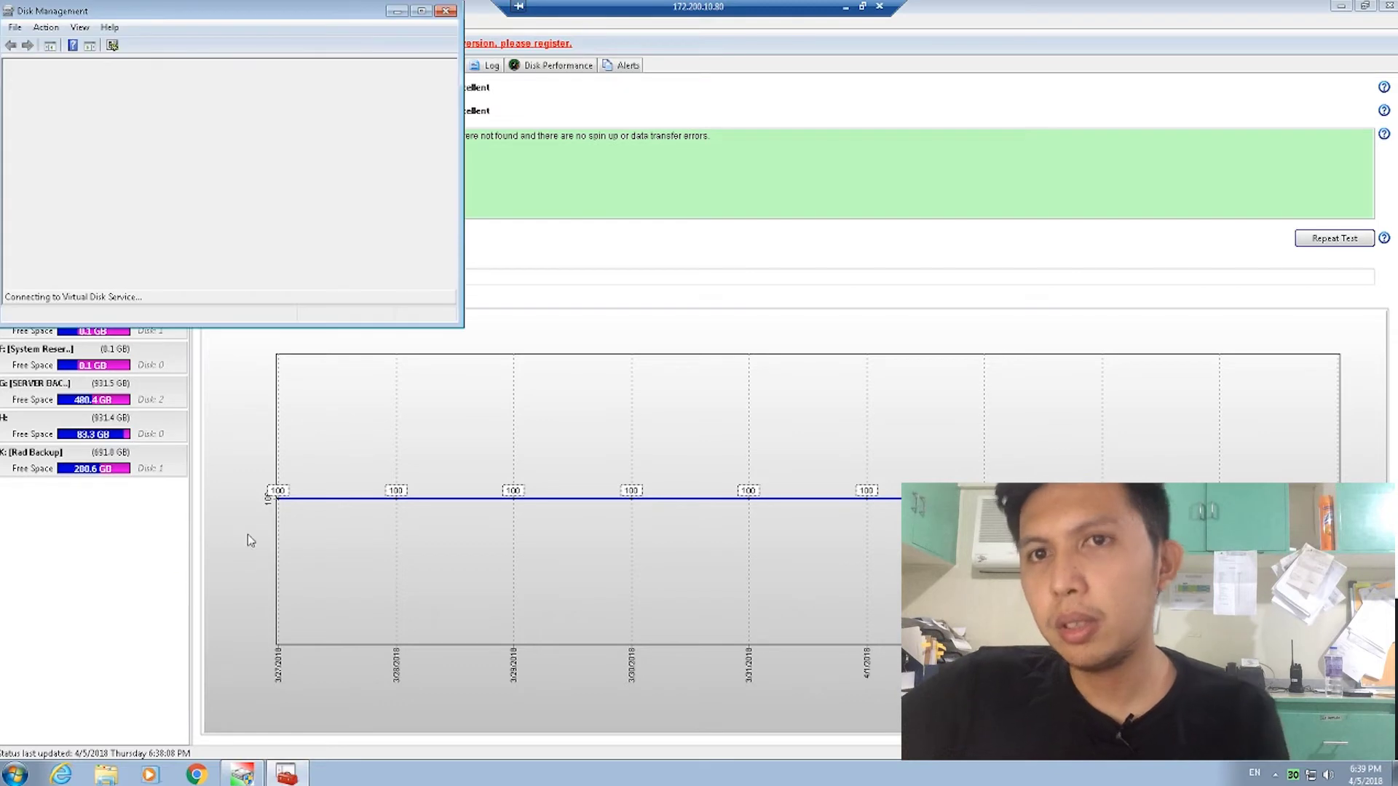
- Minimize Hard Disk Sentinel and maximize the Disk Management window so all disks can be viewed
{"action": "left_click_drag", "start_coordinate": [261, 18], "coordinate": [602, 141]}
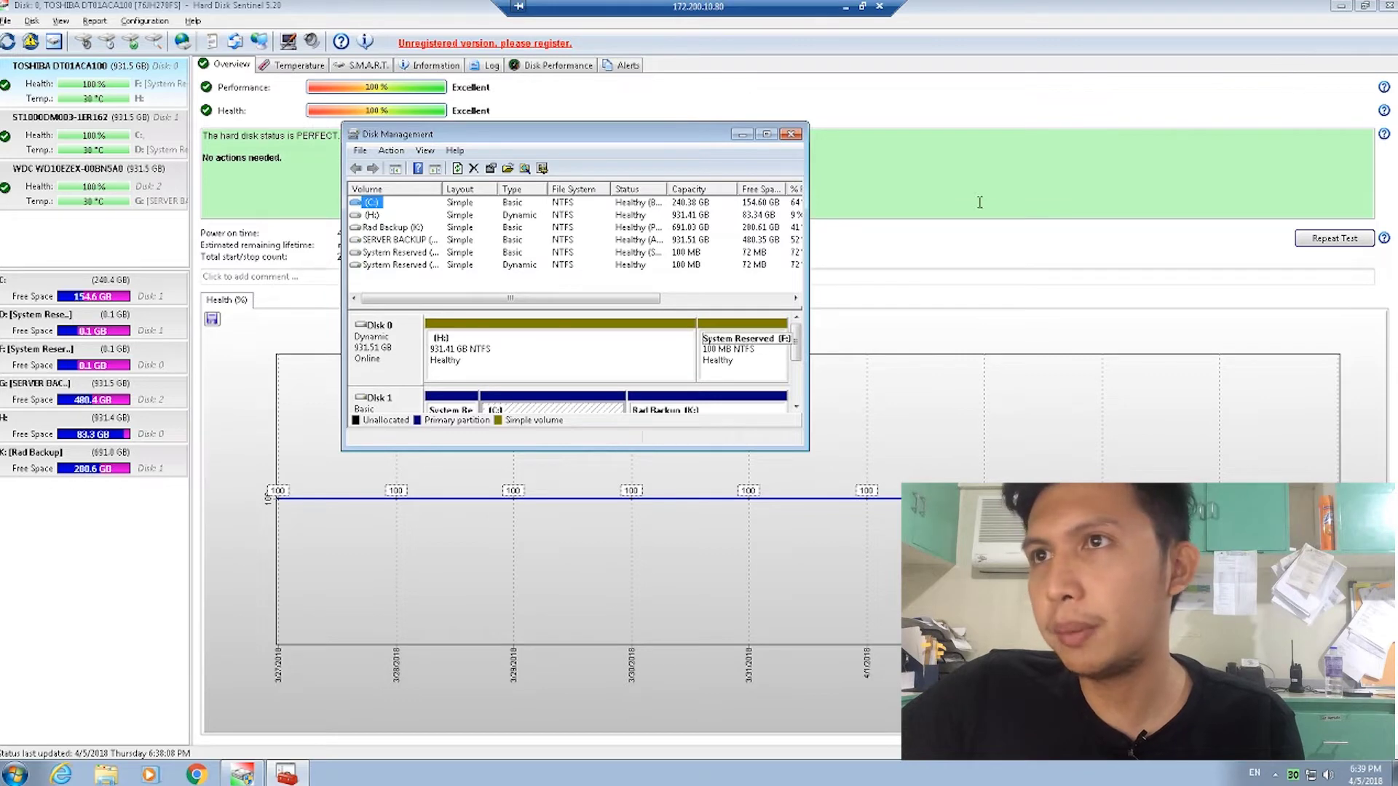
{"action": "left_click", "coordinate": [1341, 6]}
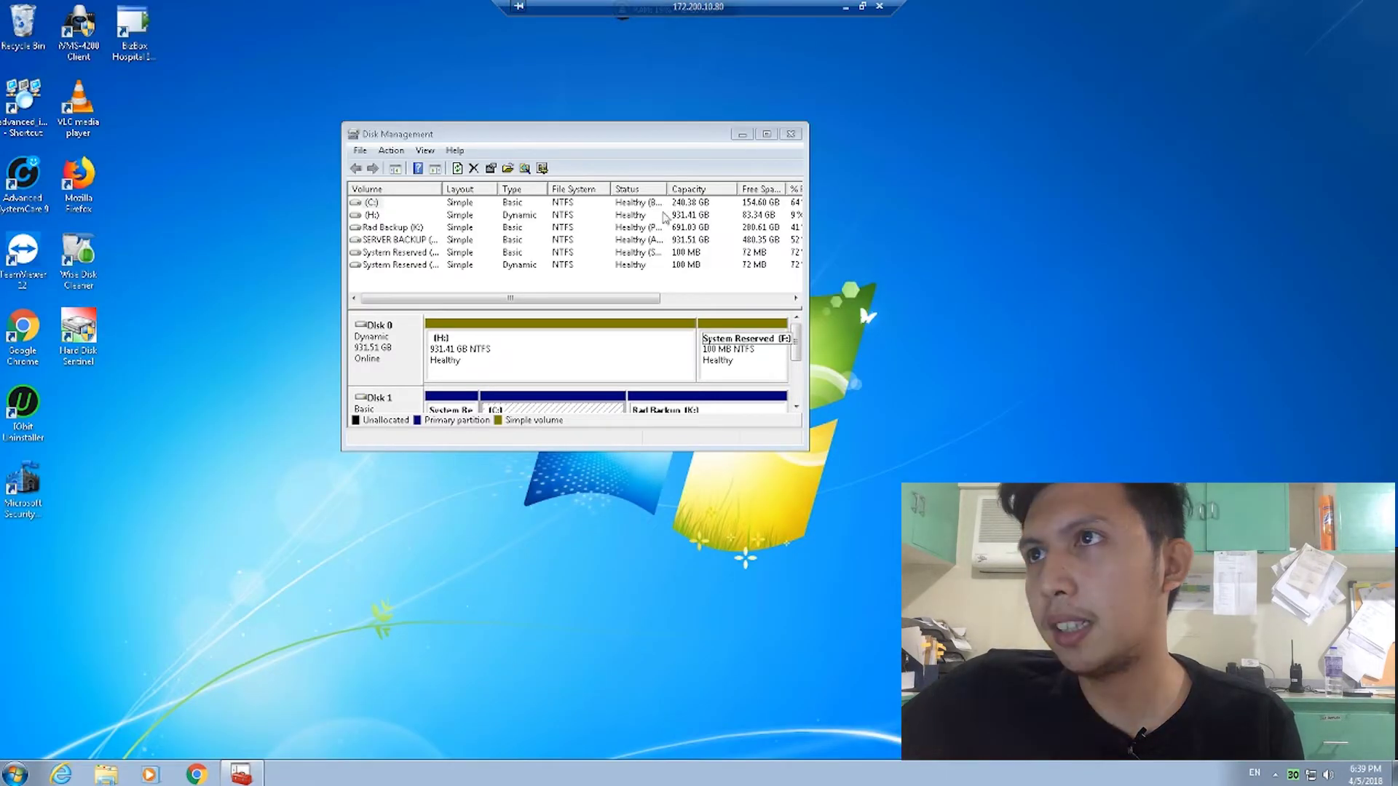
{"action": "left_click_drag", "start_coordinate": [702, 140], "coordinate": [661, 91]}
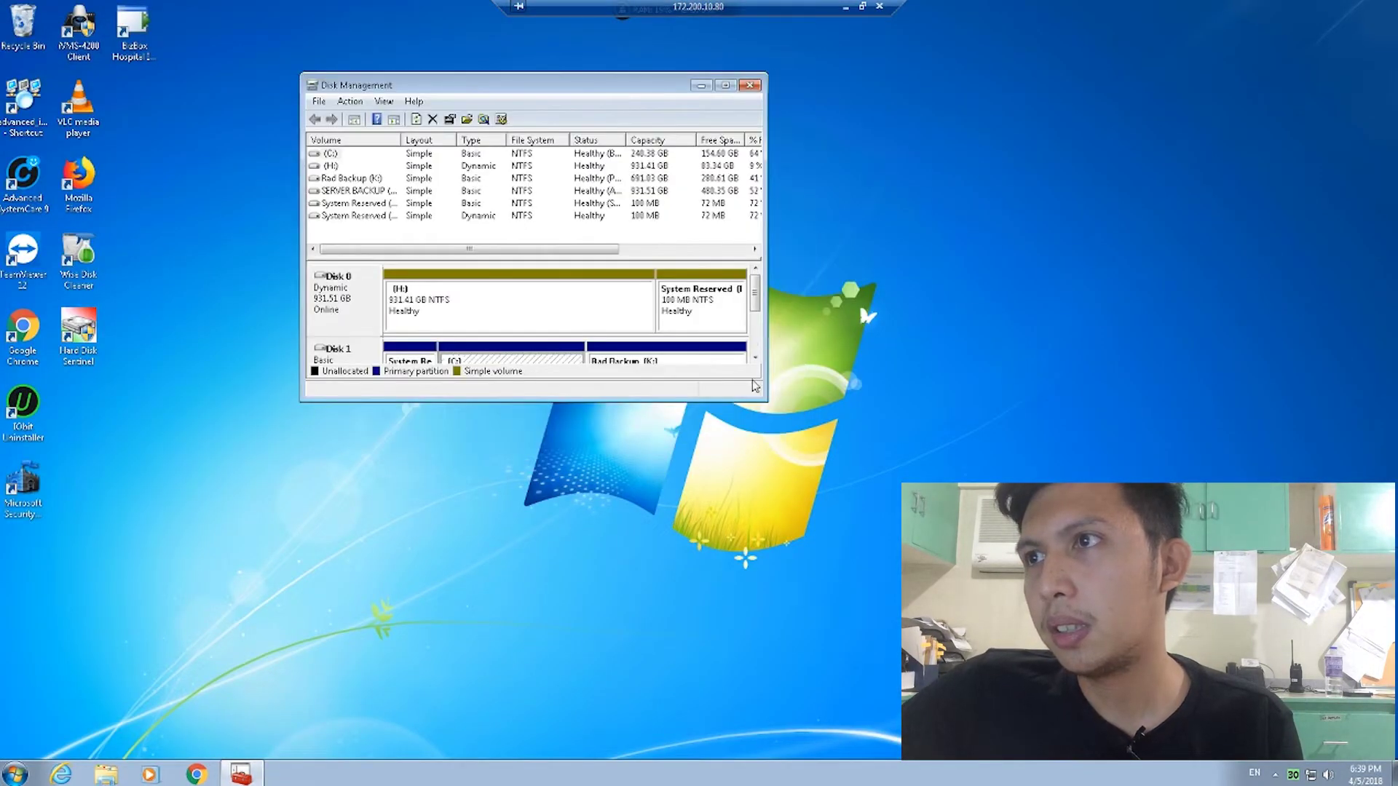
{"action": "left_click", "coordinate": [725, 85]}
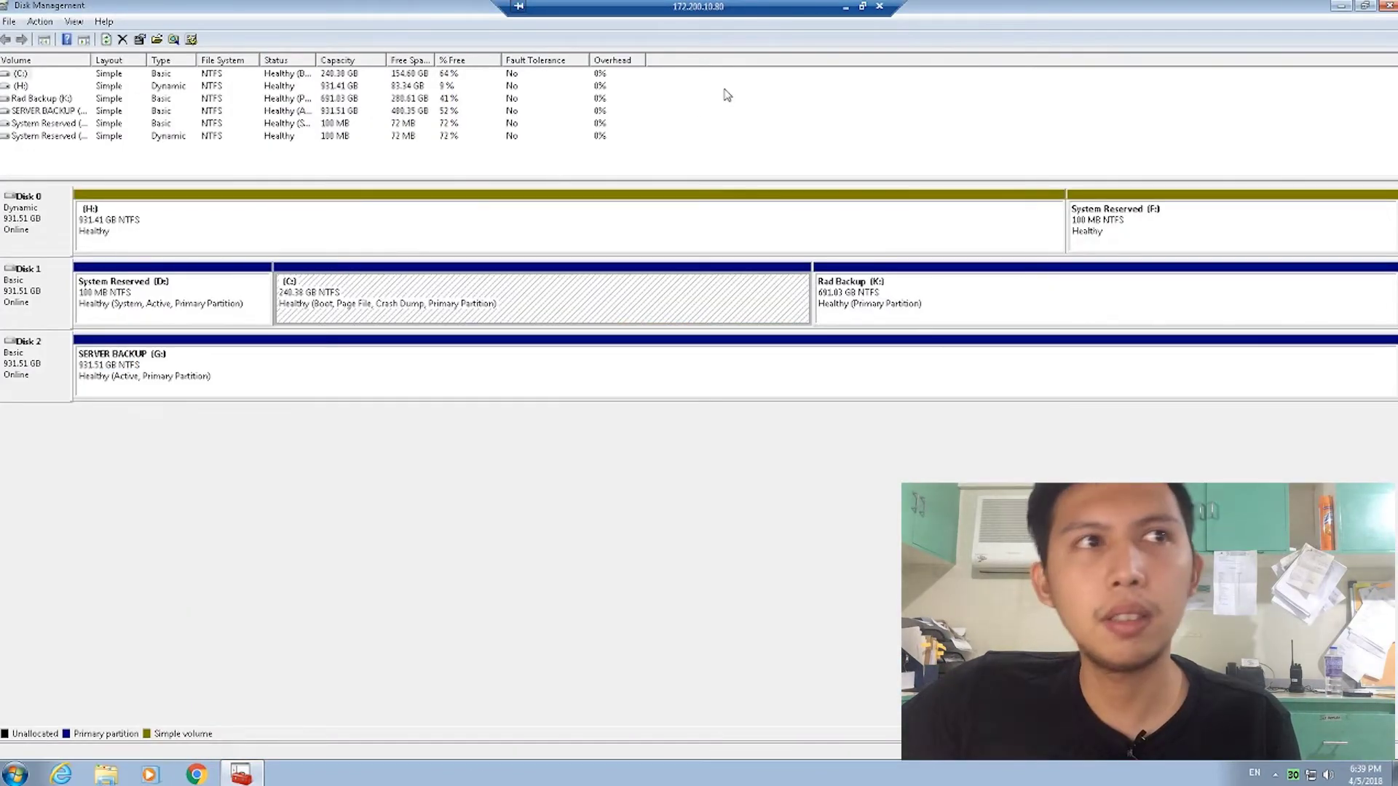
{"action": "left_click", "coordinate": [259, 485]}
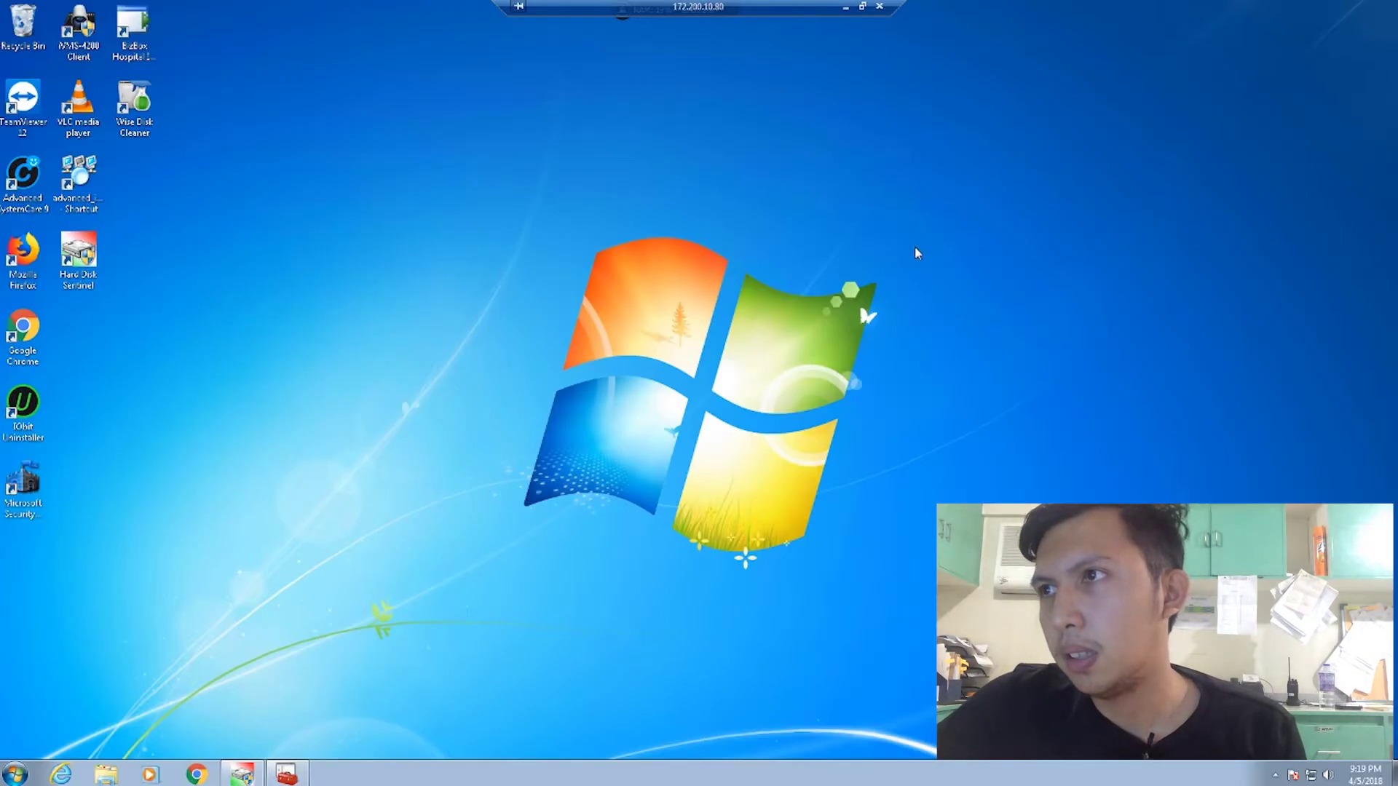
- Refresh the desktop and bring the Disk Management window back up with no volume selected
{"action": "right_click", "coordinate": [913, 247]}
{"action": "left_click", "coordinate": [943, 291]}
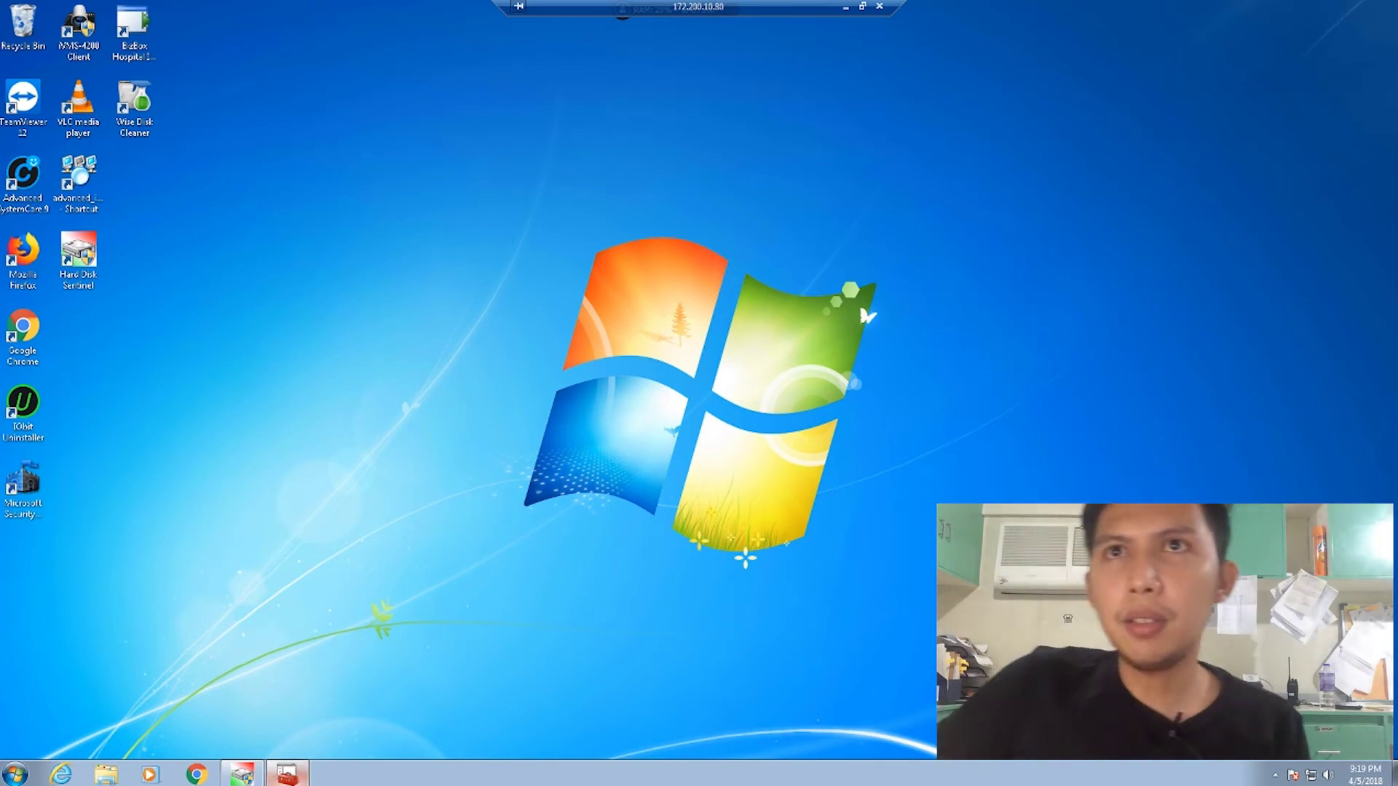
{"action": "left_click", "coordinate": [286, 774]}
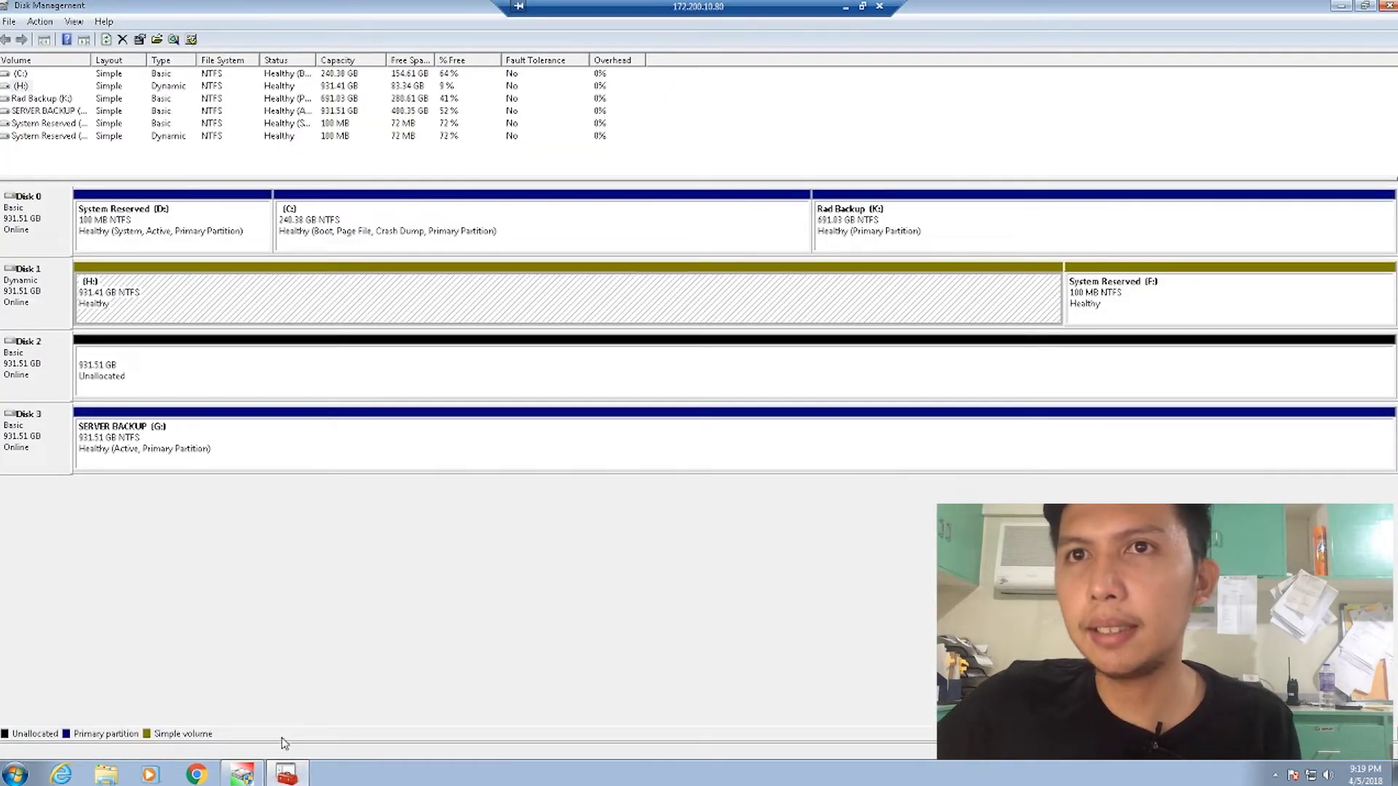
{"action": "left_click", "coordinate": [335, 612]}
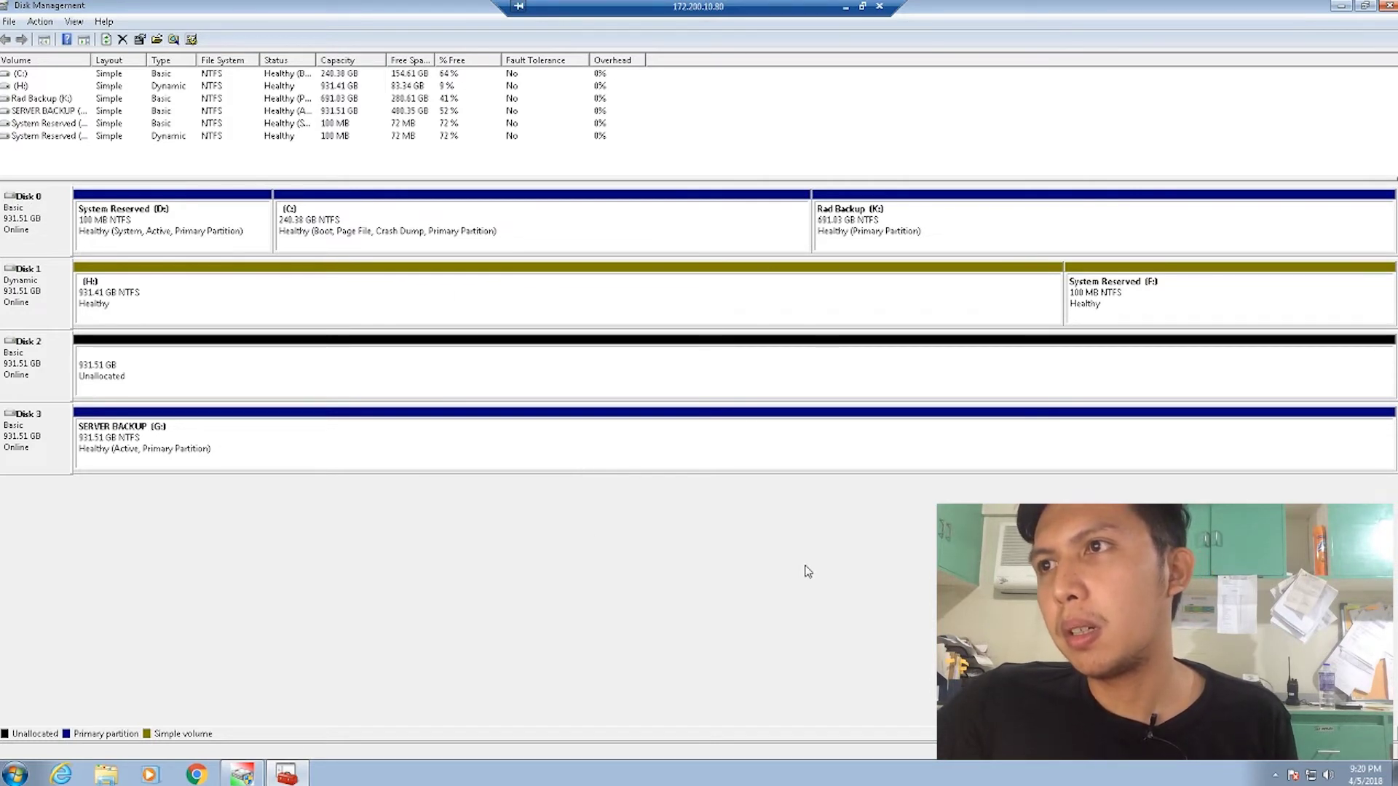
- Examine the volumes on Disk 0 and Disk 1 and the unallocated space on Disk 2 to compare their types and sizes
{"action": "right_click", "coordinate": [666, 304]}
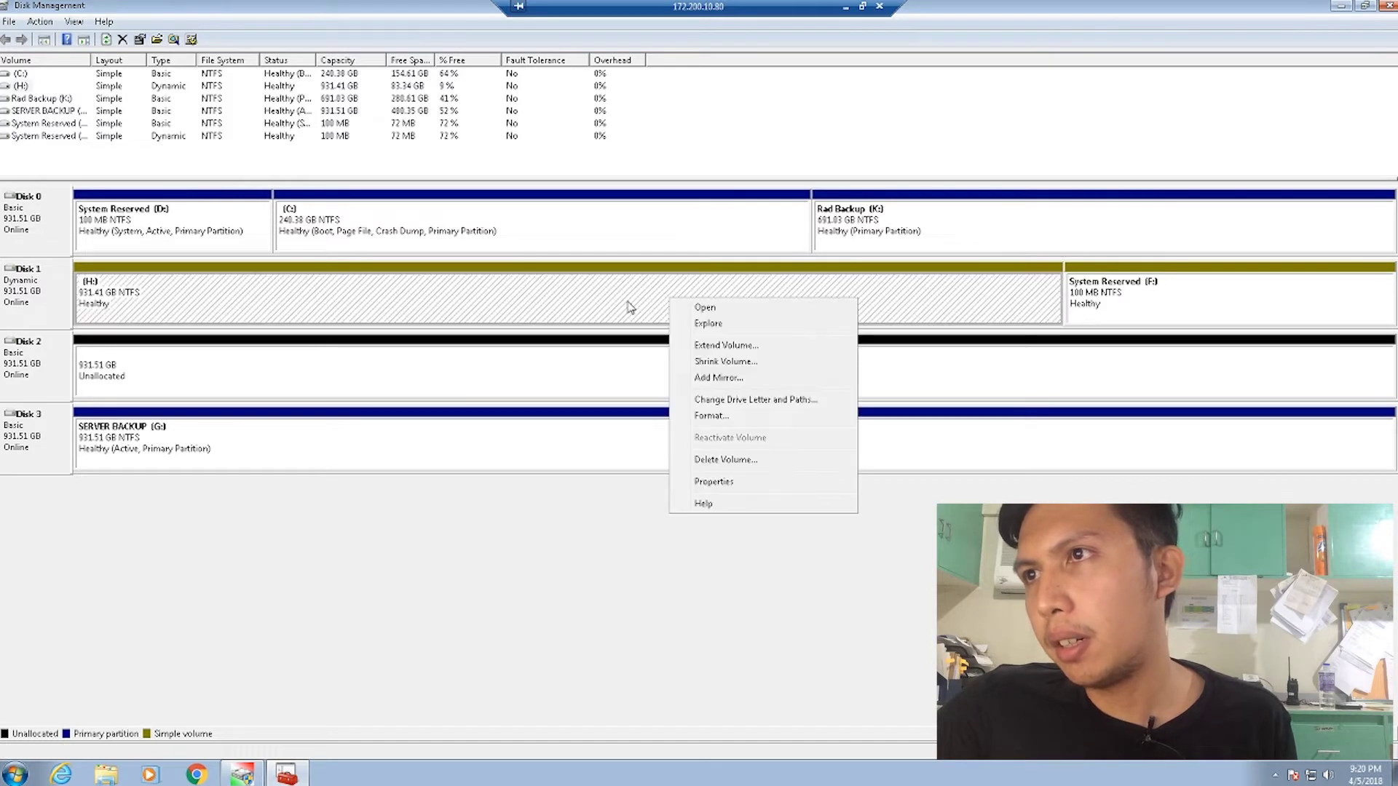
{"action": "left_click", "coordinate": [658, 238]}
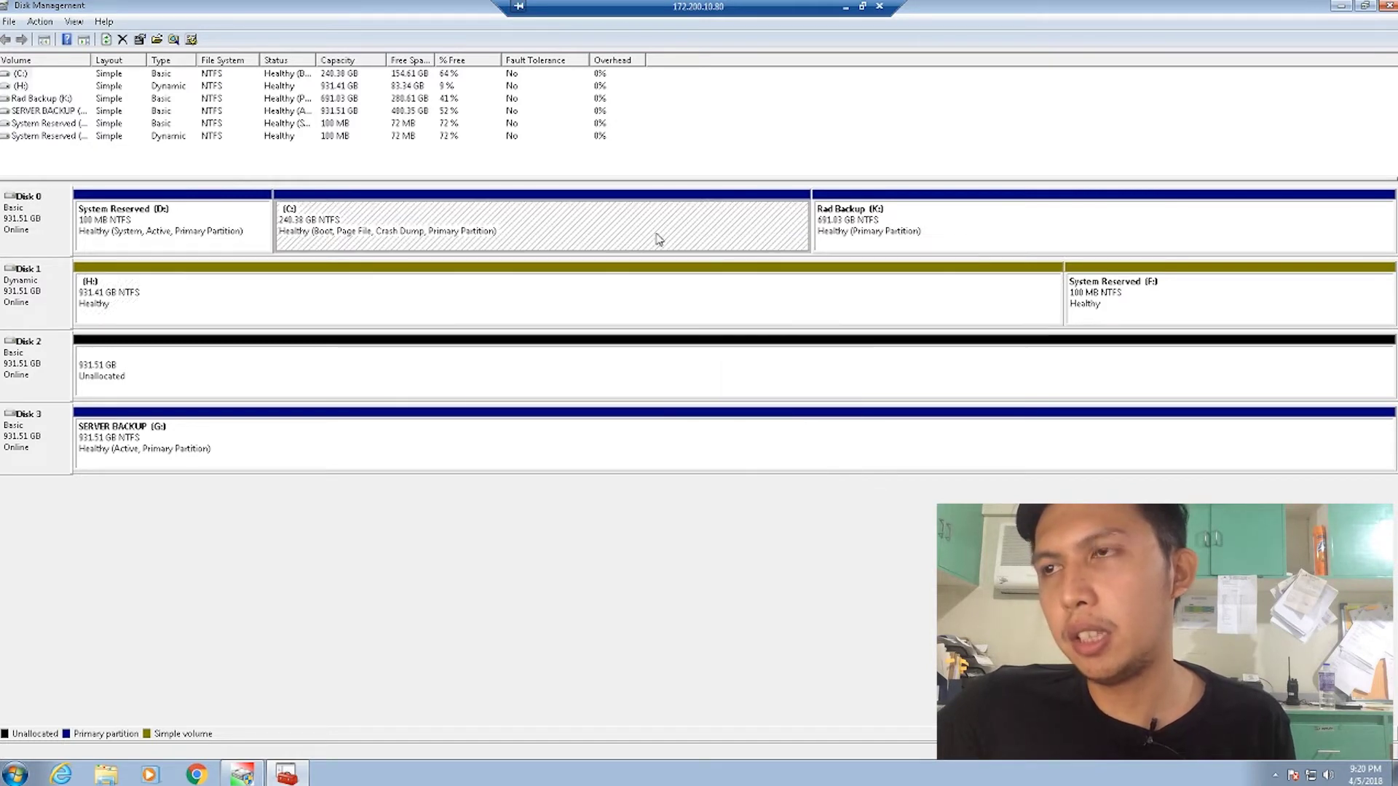
{"action": "left_click", "coordinate": [858, 225]}
{"action": "left_click", "coordinate": [767, 643]}
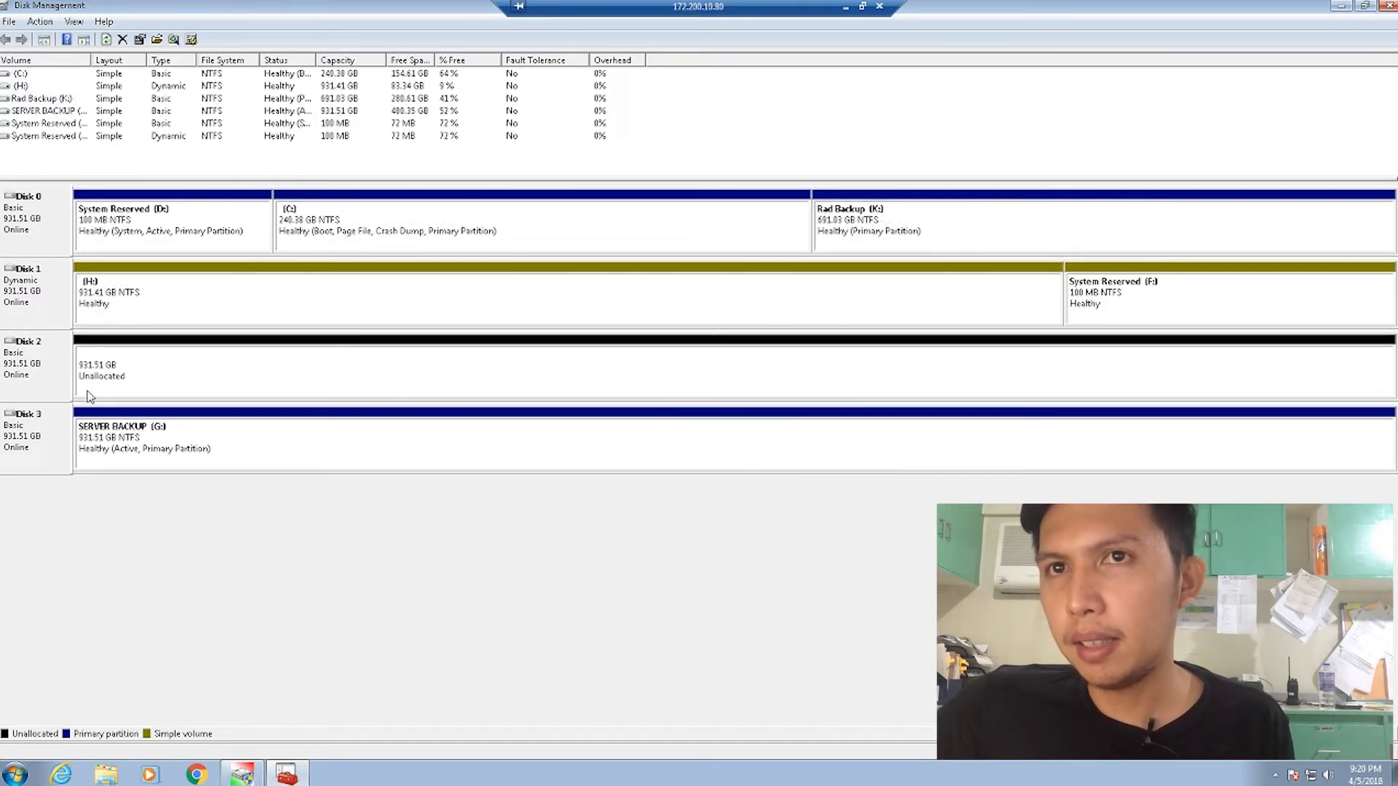
{"action": "left_click", "coordinate": [43, 316]}
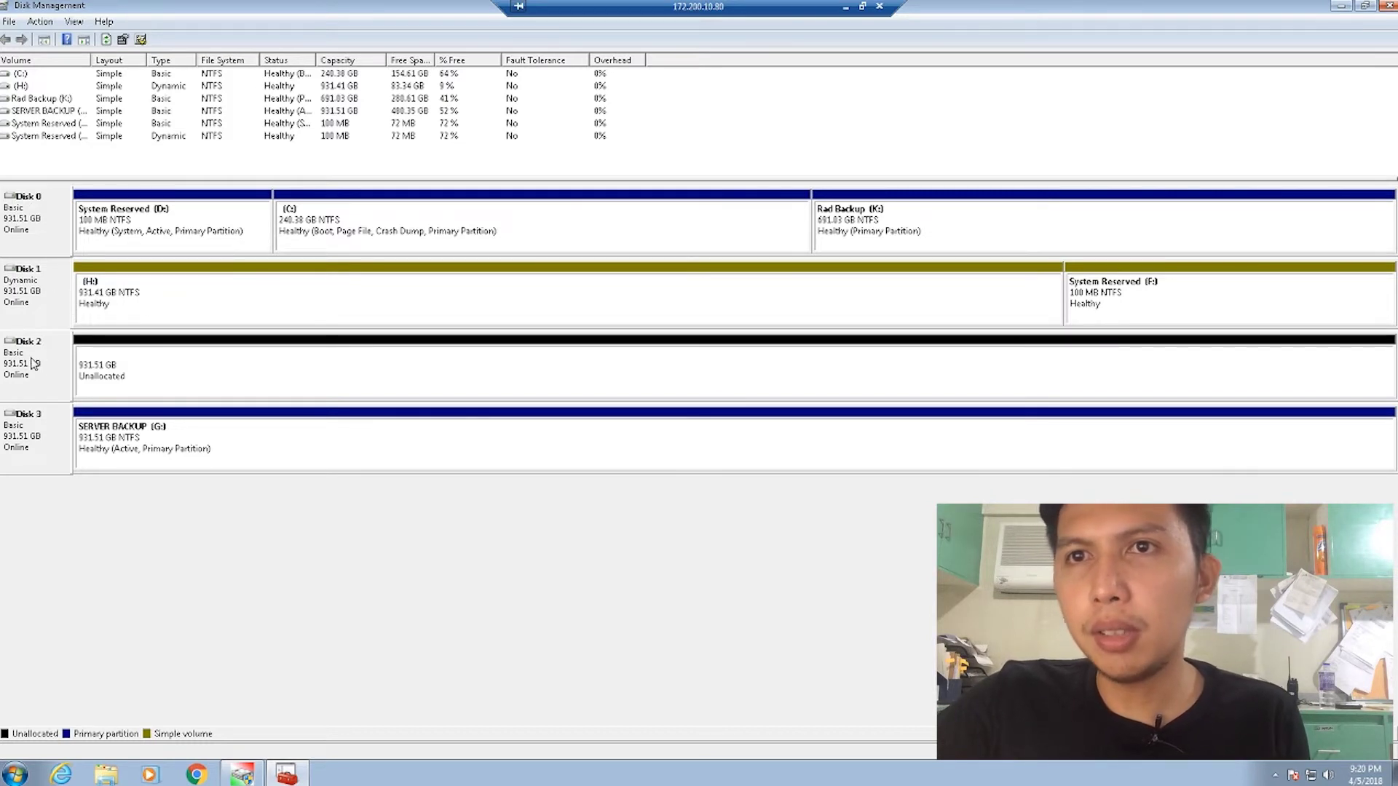
{"action": "left_click", "coordinate": [117, 373]}
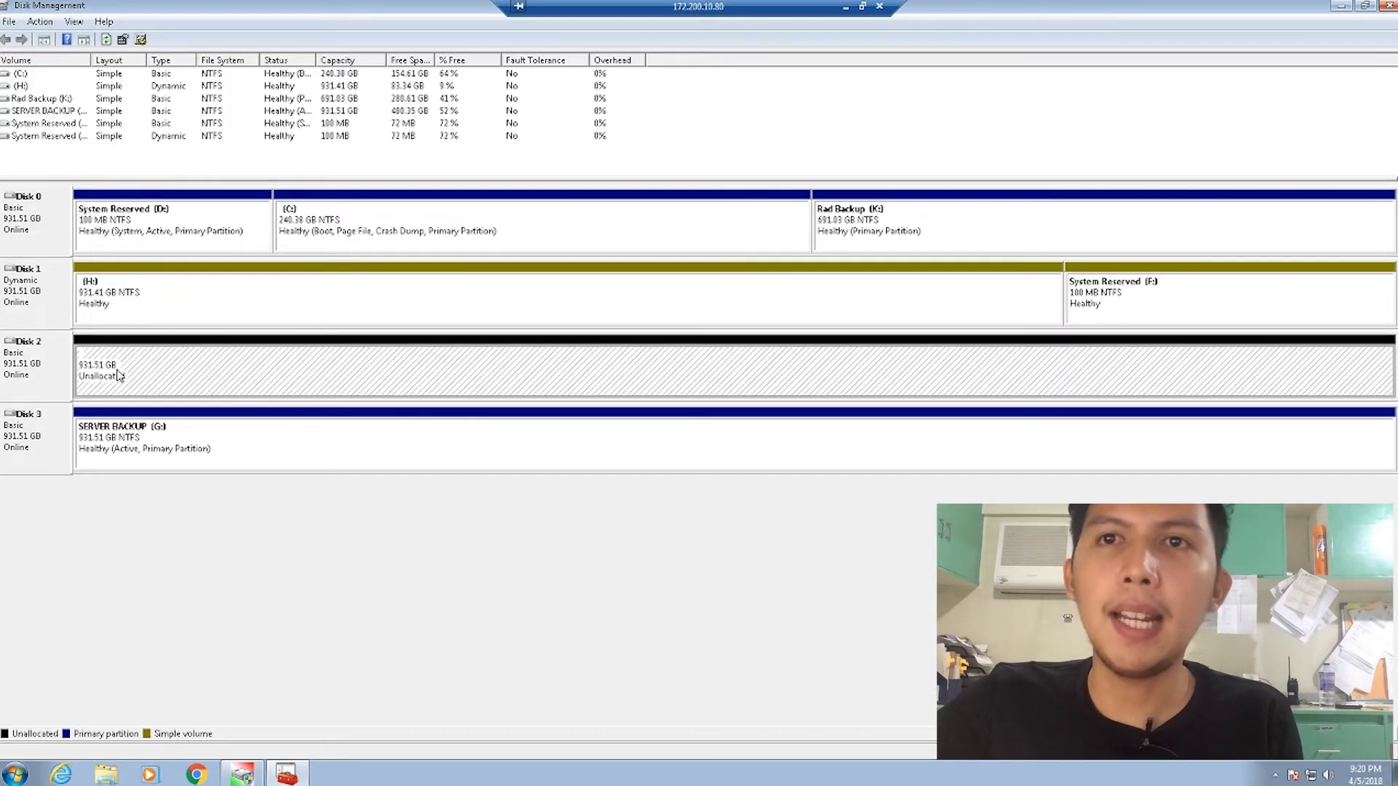
{"action": "left_click", "coordinate": [25, 366]}
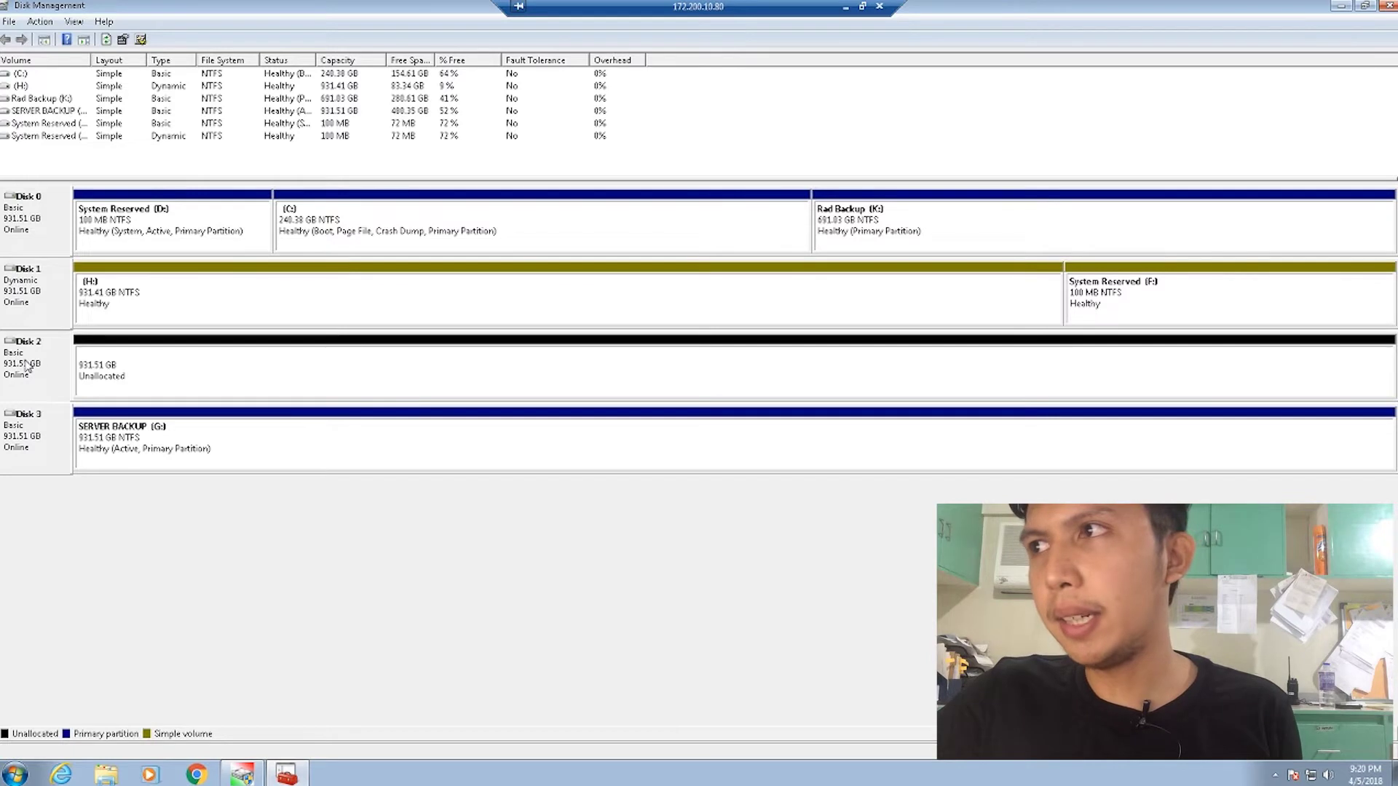
{"action": "left_click", "coordinate": [202, 363]}
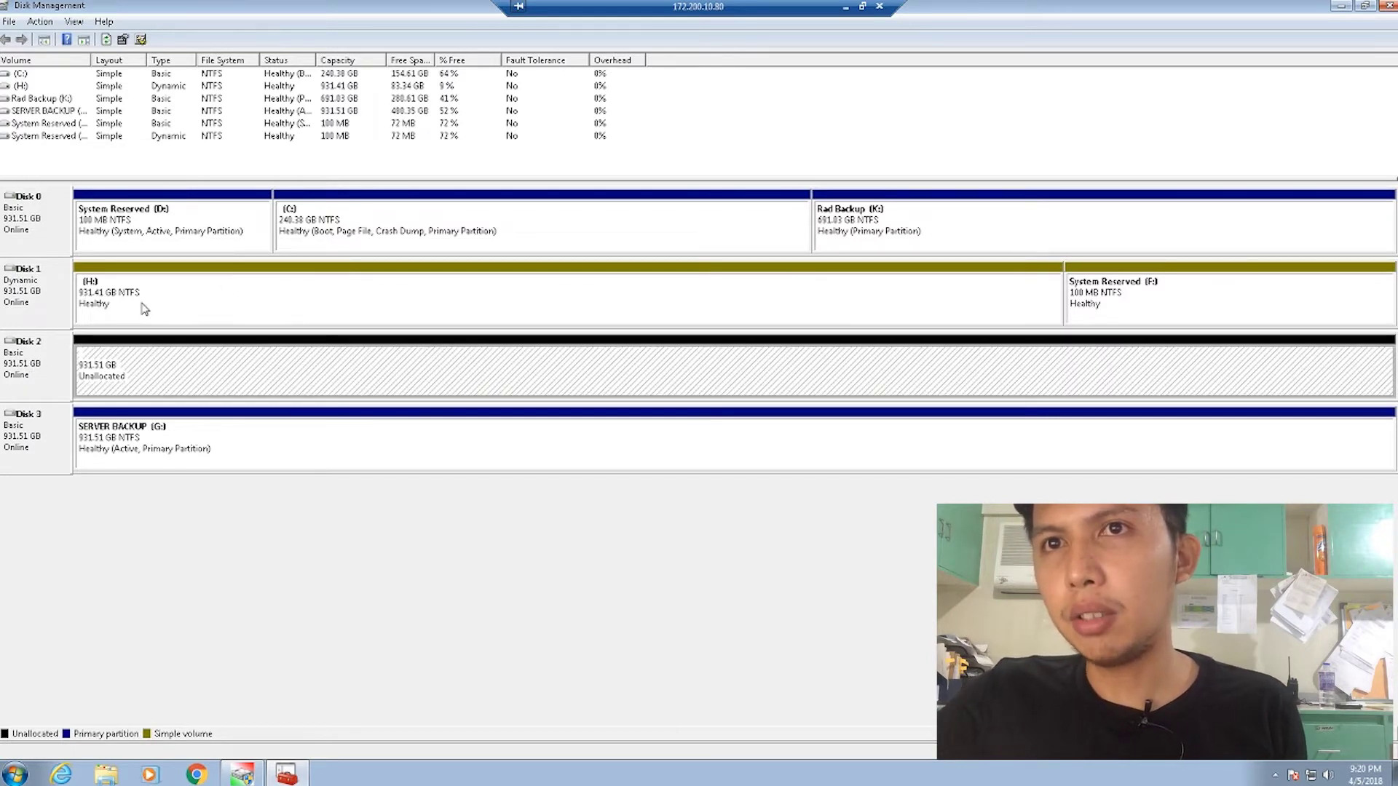
{"action": "left_click", "coordinate": [55, 295]}
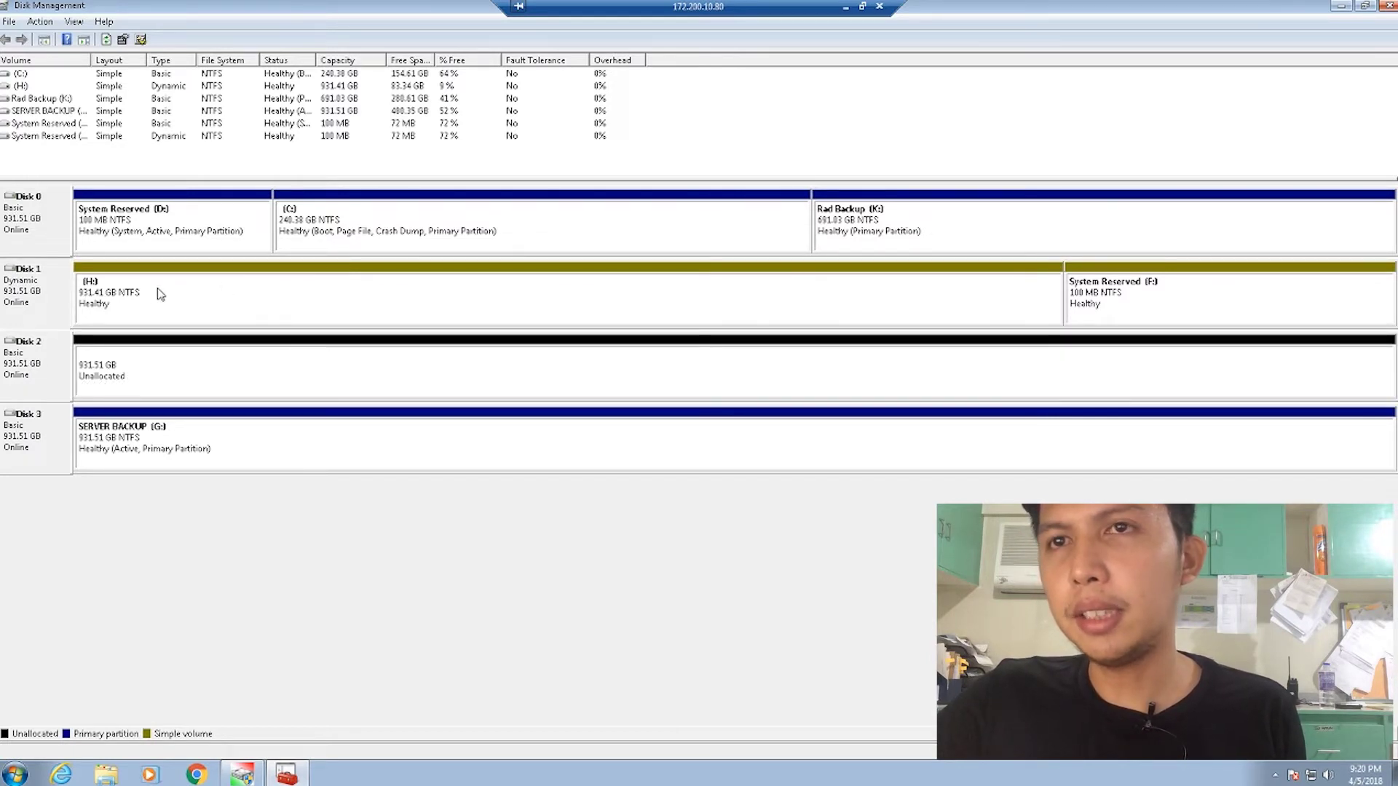
{"action": "left_click", "coordinate": [250, 297]}
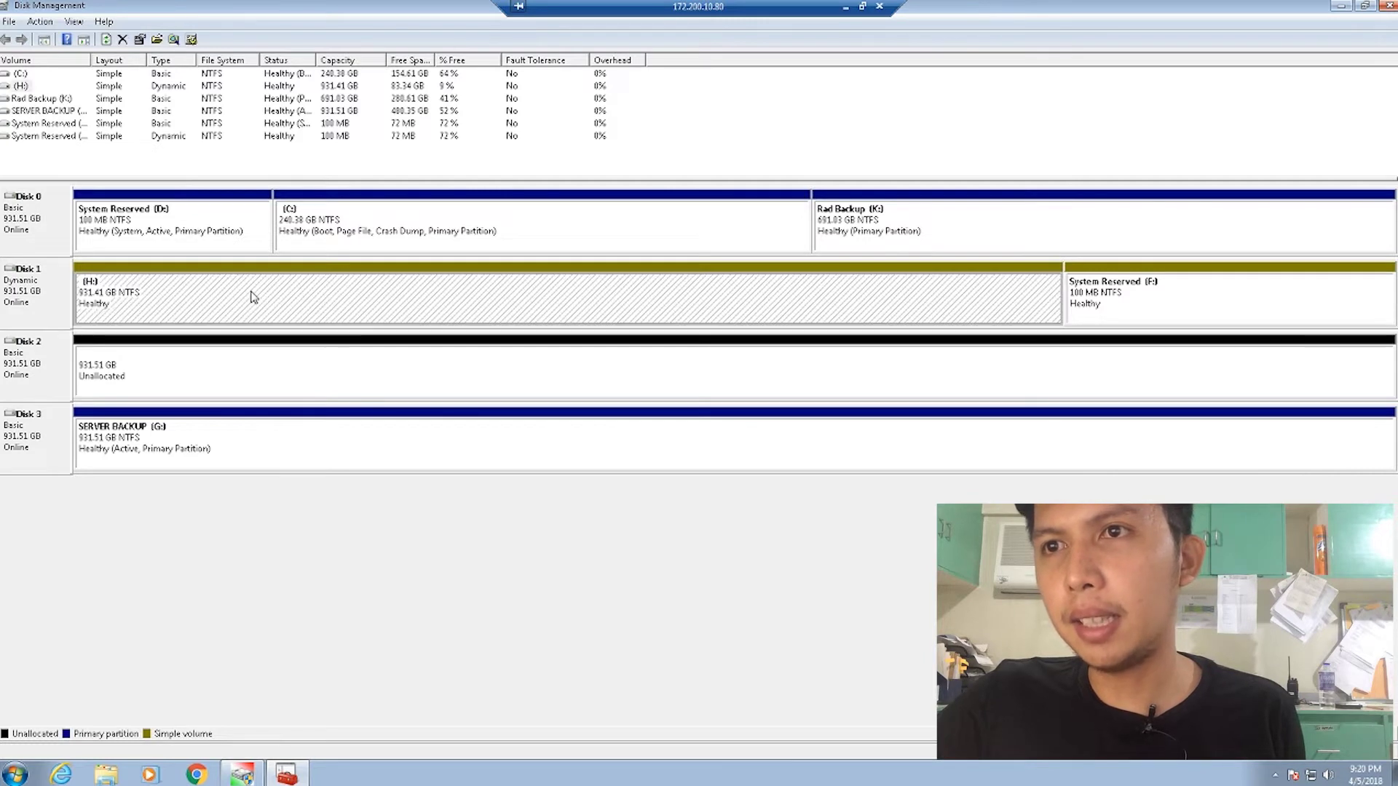
{"action": "right_click", "coordinate": [252, 296]}
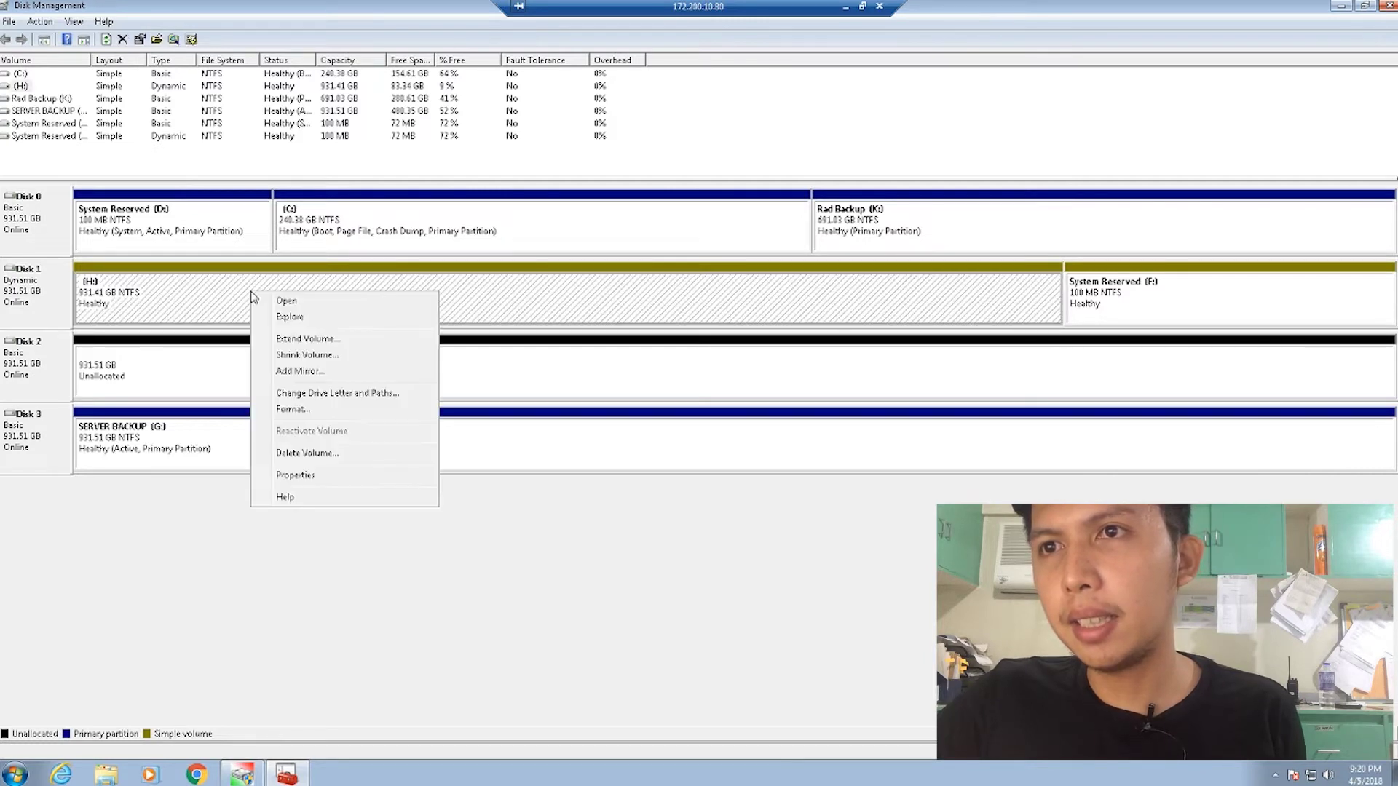
{"action": "left_click", "coordinate": [298, 371]}
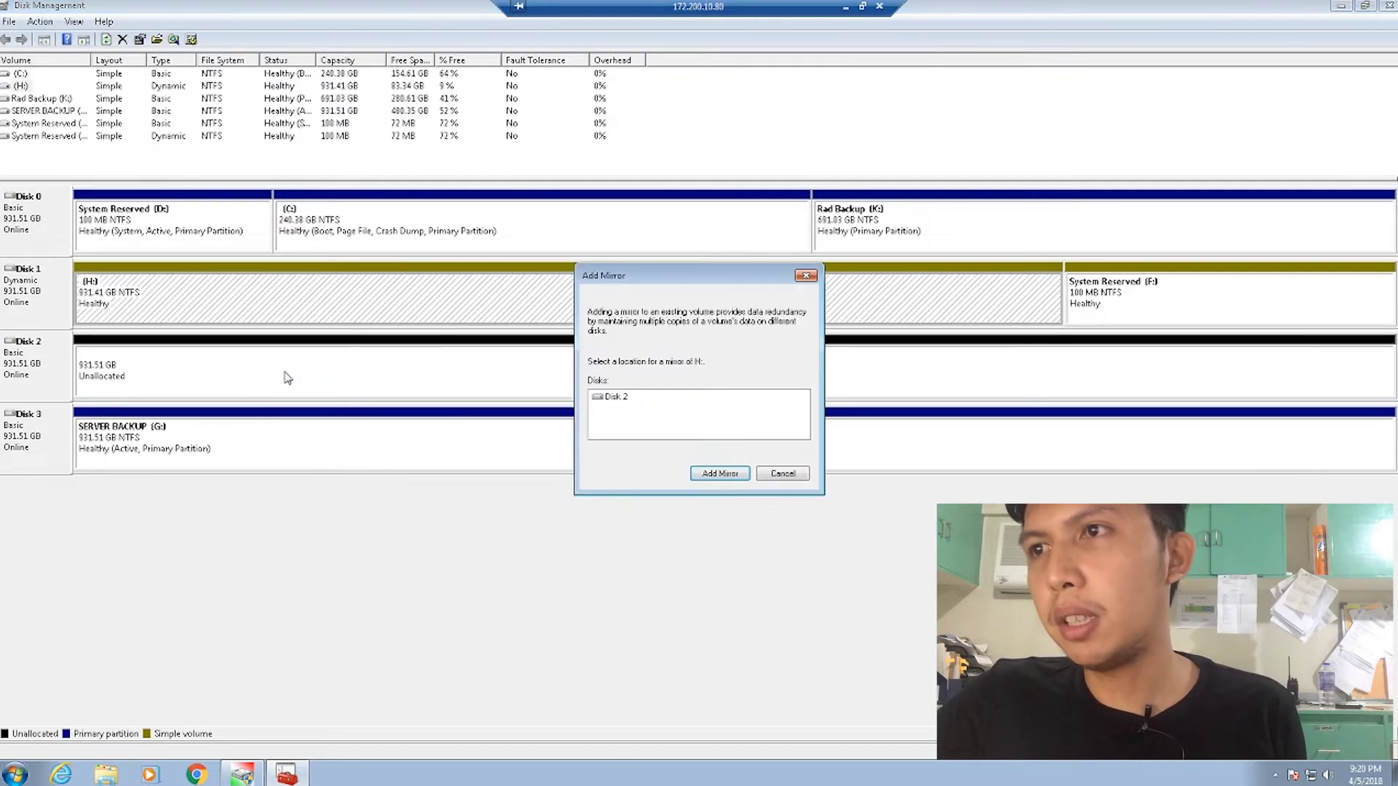
{"action": "left_click", "coordinate": [610, 397]}
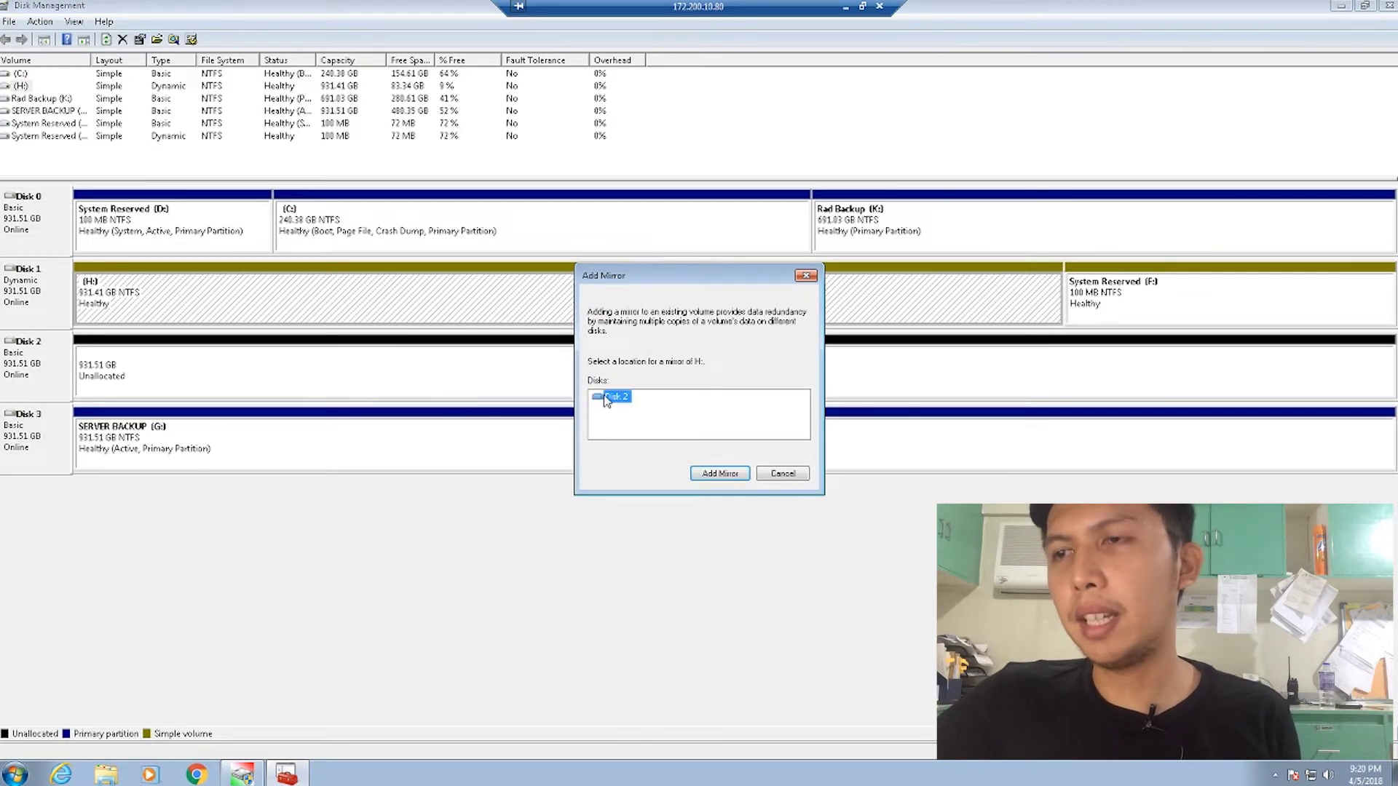
{"action": "left_click", "coordinate": [641, 416]}
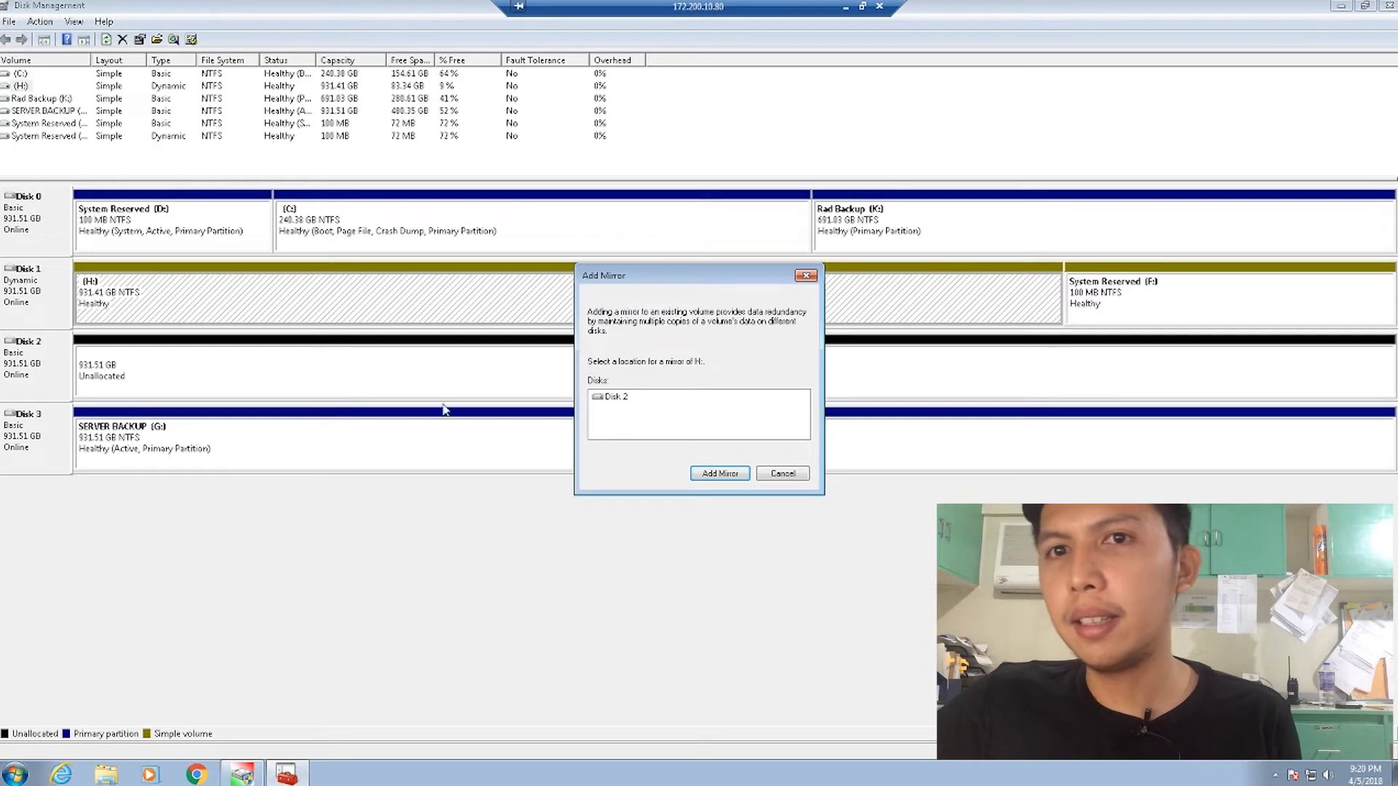
{"action": "left_click", "coordinate": [708, 475]}
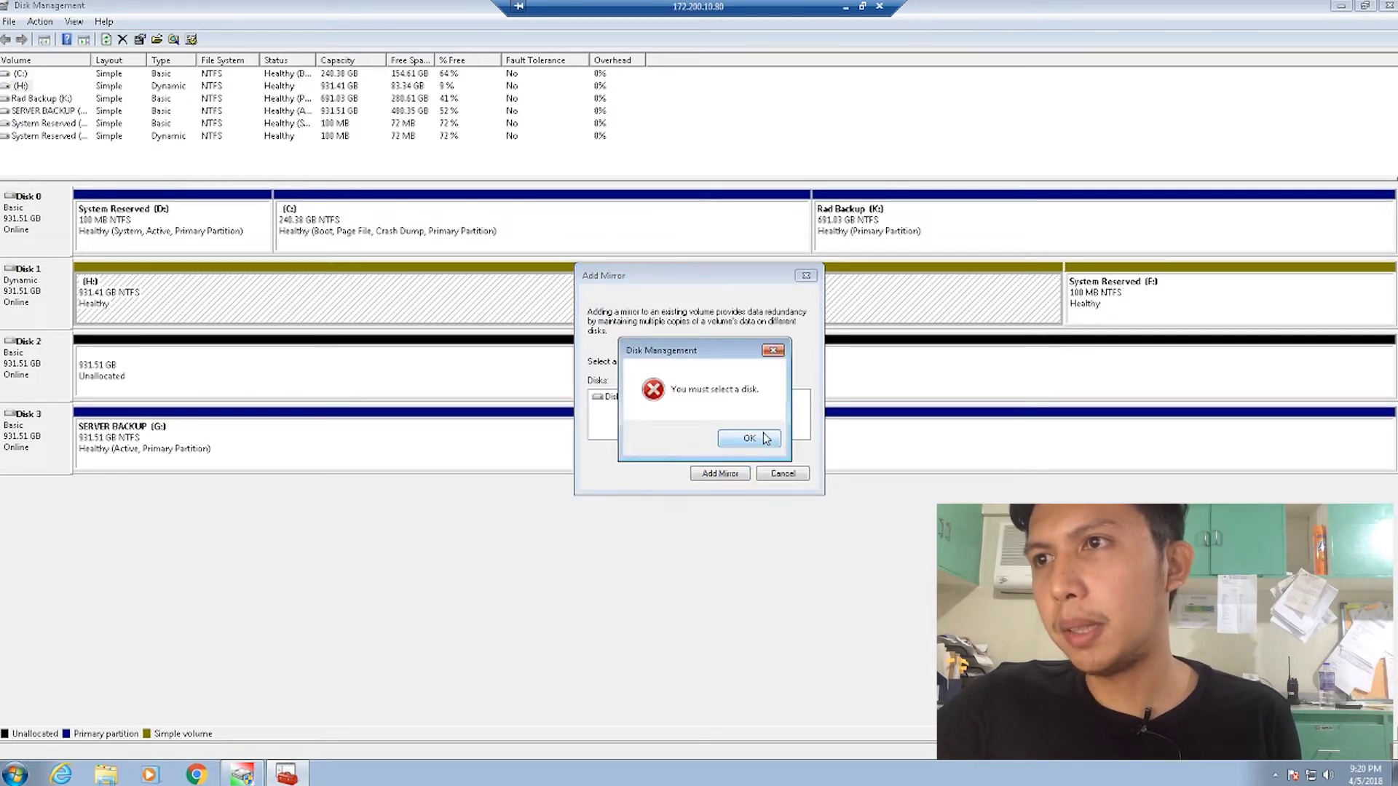
{"action": "left_click", "coordinate": [764, 438]}
{"action": "left_click", "coordinate": [619, 399]}
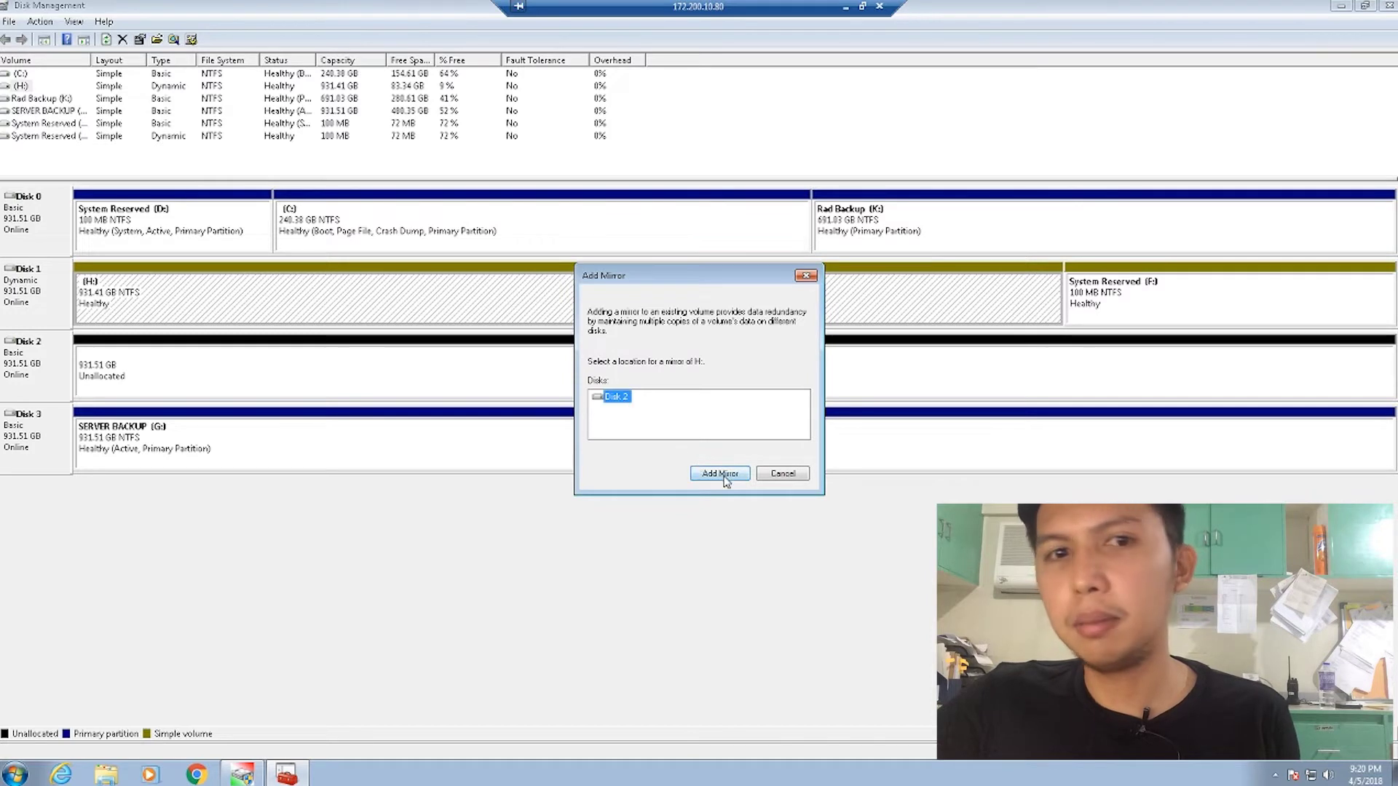
{"action": "left_click", "coordinate": [736, 474]}
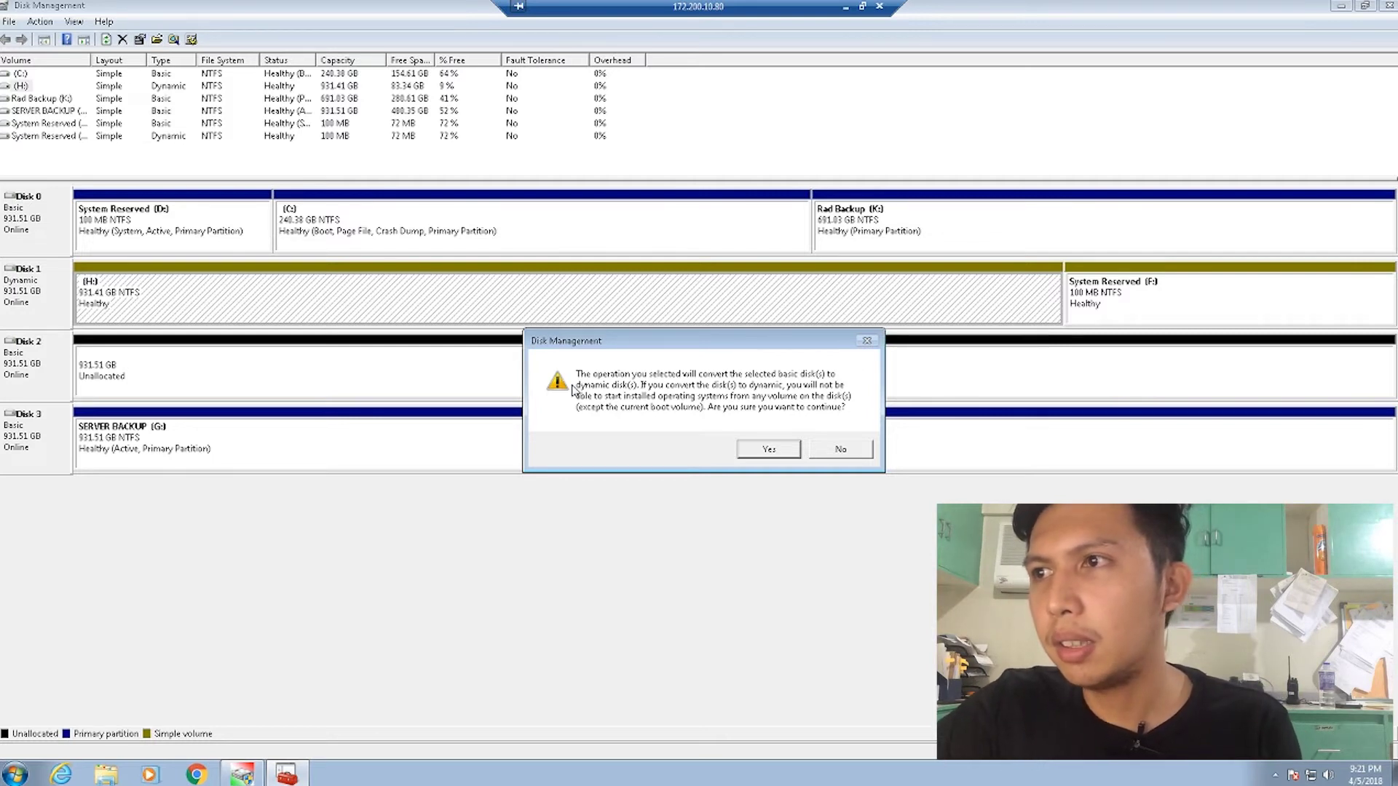
{"action": "left_click", "coordinate": [816, 446]}
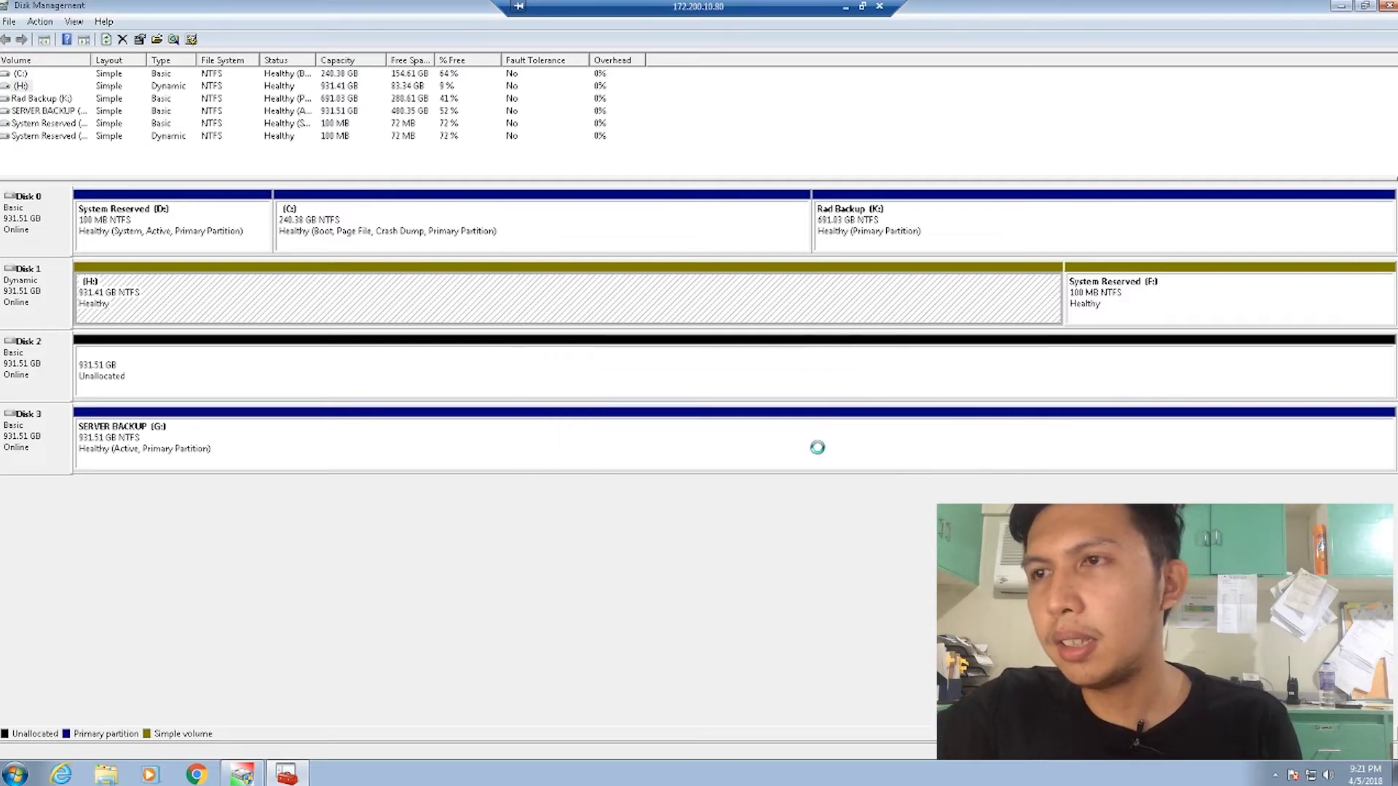
{"action": "left_click", "coordinate": [677, 371]}
{"action": "right_click", "coordinate": [669, 372]}
{"action": "left_click", "coordinate": [627, 314]}
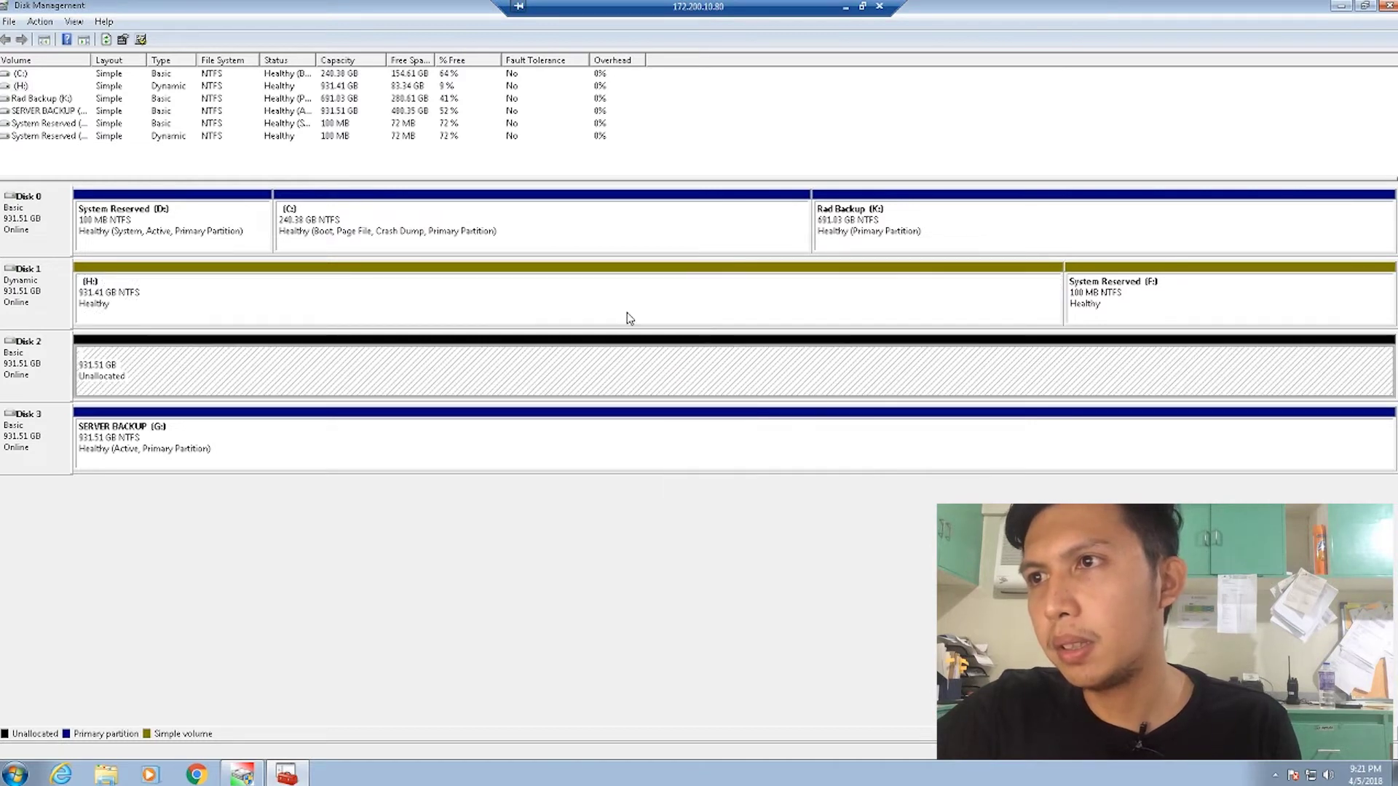
- Add a mirror of the H: volume onto Disk 2 and accept converting that disk from basic to dynamic
{"action": "right_click", "coordinate": [627, 315]}
{"action": "left_click", "coordinate": [677, 397]}
{"action": "left_click", "coordinate": [615, 399]}
{"action": "left_click", "coordinate": [717, 473]}
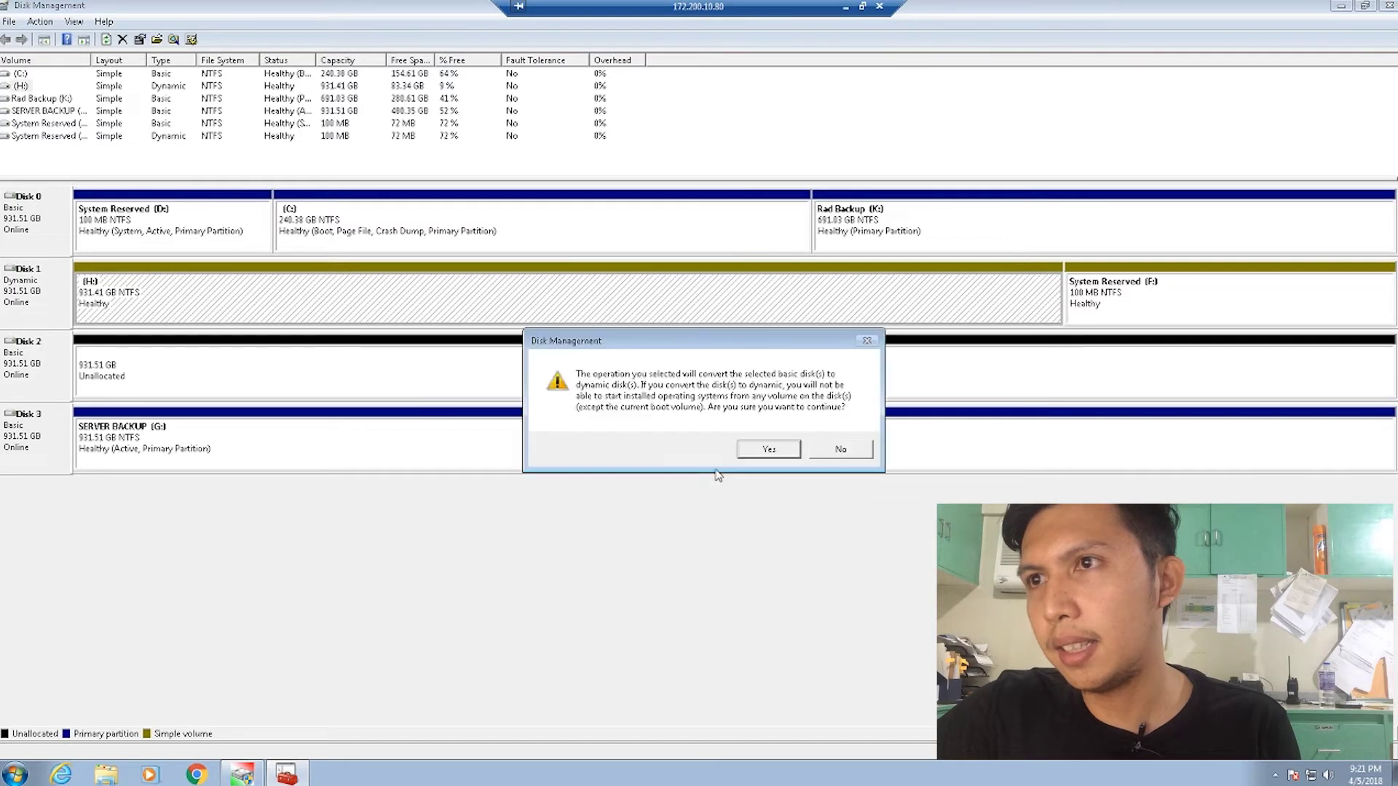
{"action": "left_click", "coordinate": [769, 449]}
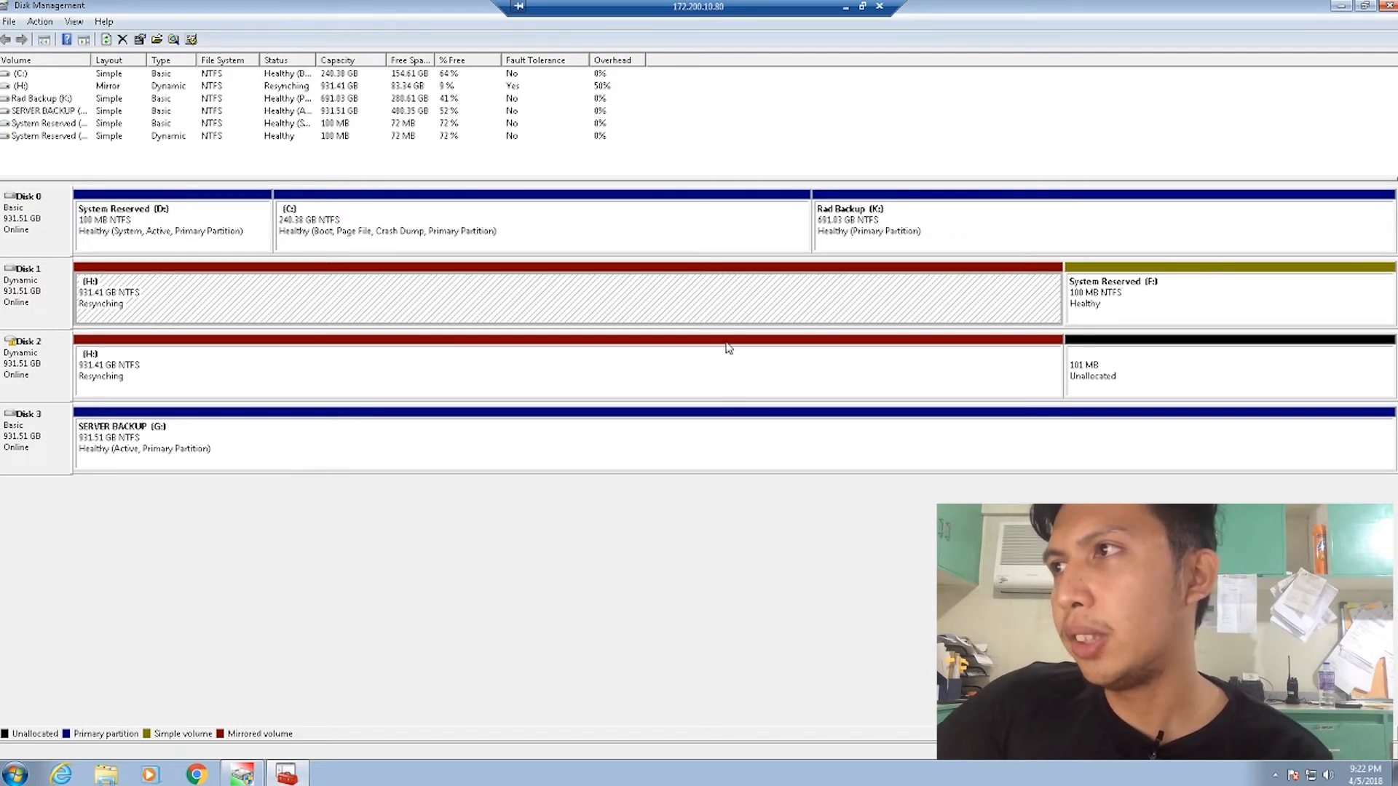
- Add a mirror of Disk 1's System Reserved (F:) volume onto Disk 2
{"action": "left_click", "coordinate": [1143, 298]}
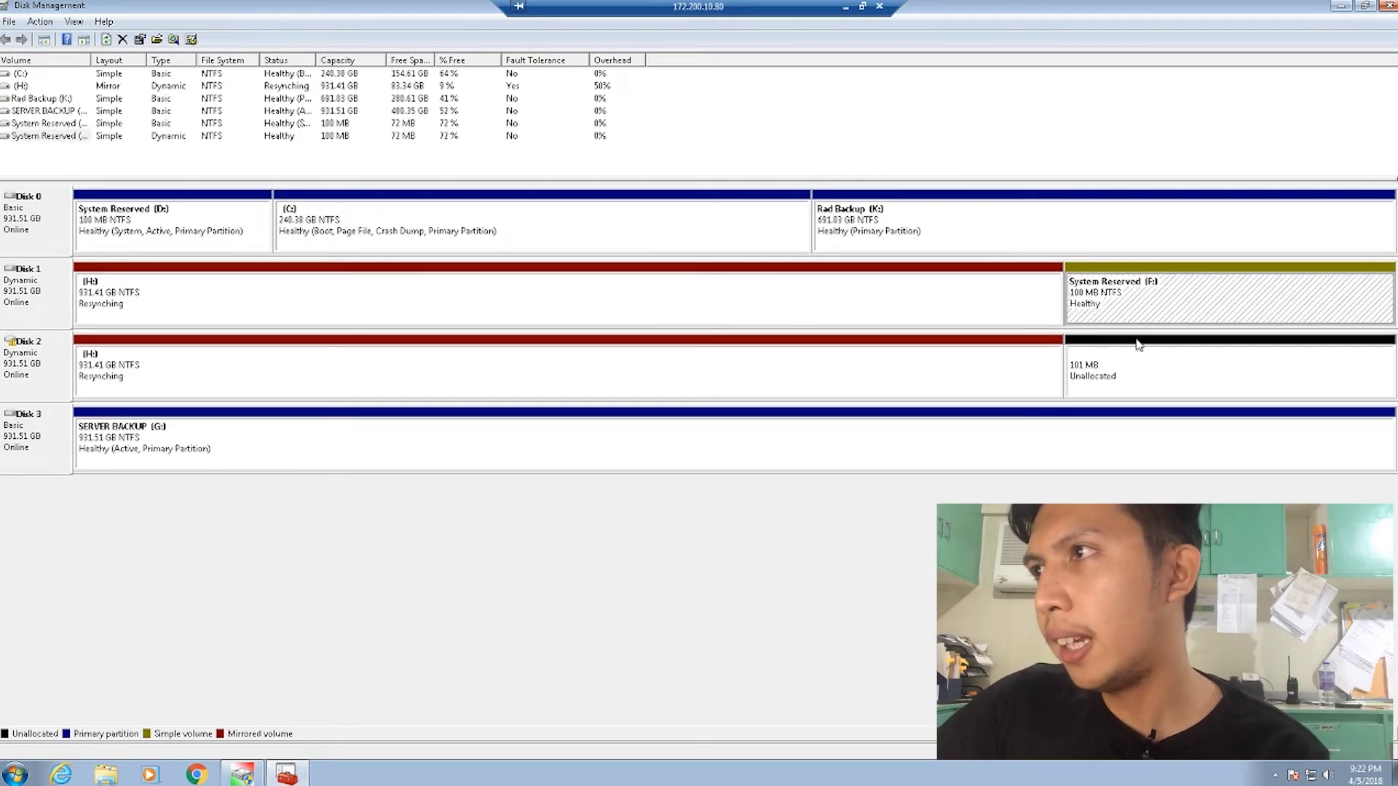
{"action": "right_click", "coordinate": [1148, 300]}
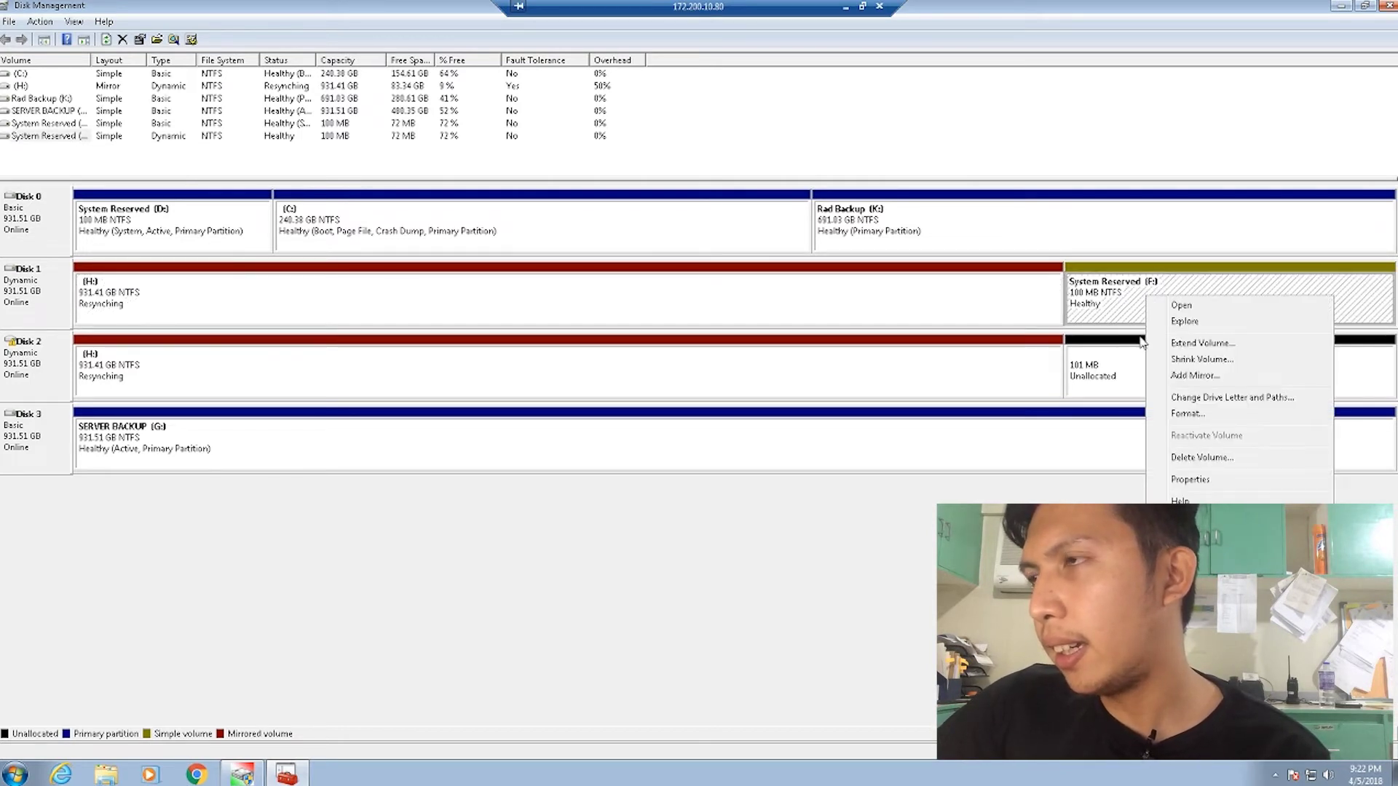
{"action": "left_click", "coordinate": [1181, 376]}
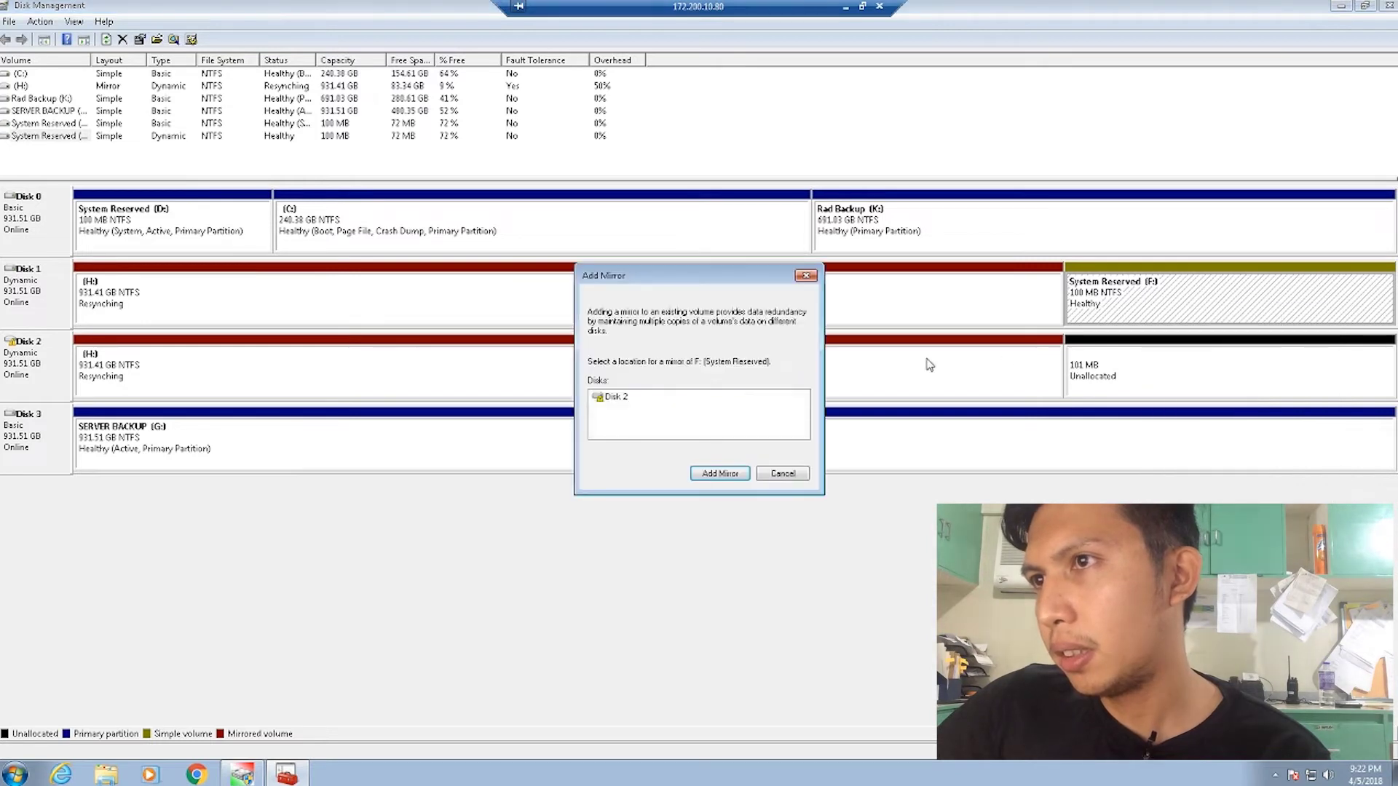
{"action": "left_click", "coordinate": [607, 399]}
{"action": "left_click", "coordinate": [720, 473]}
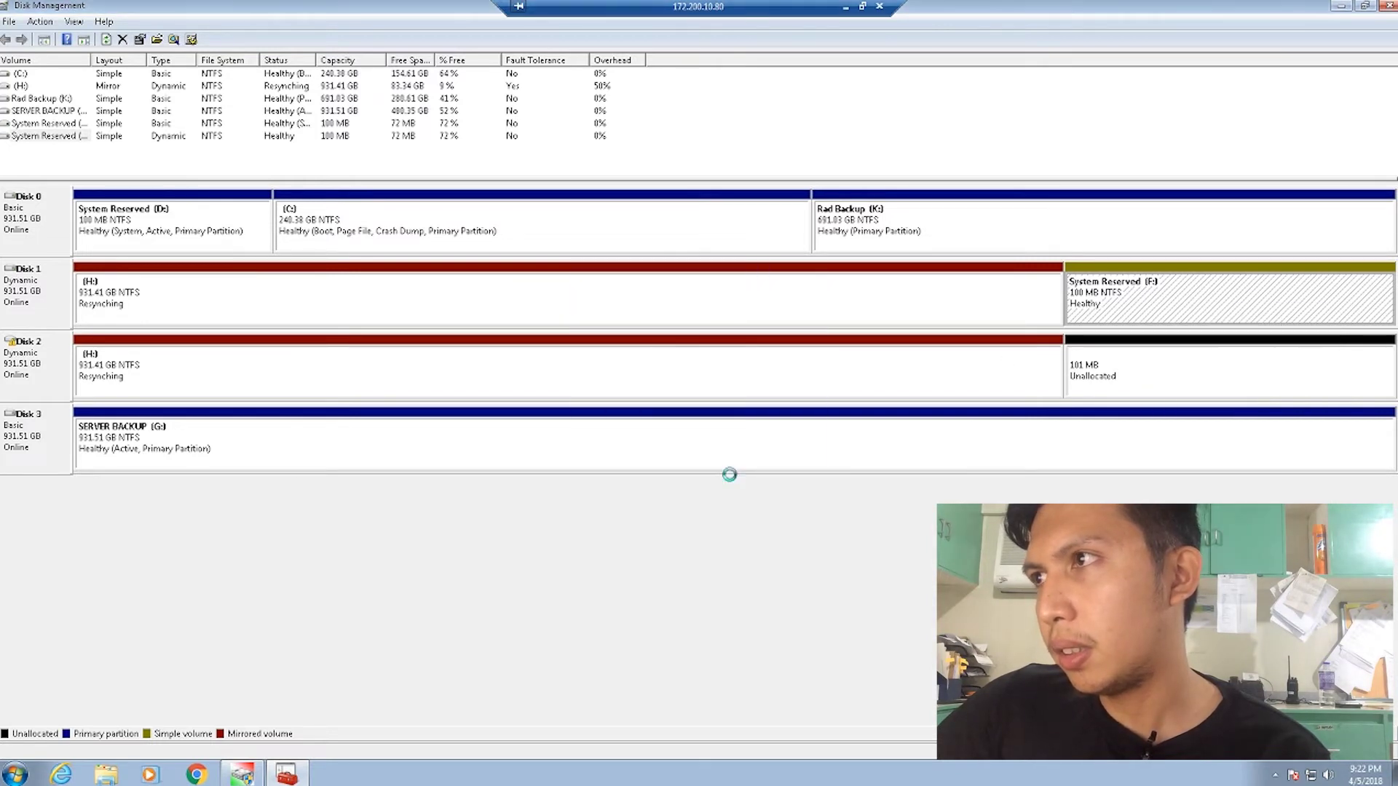